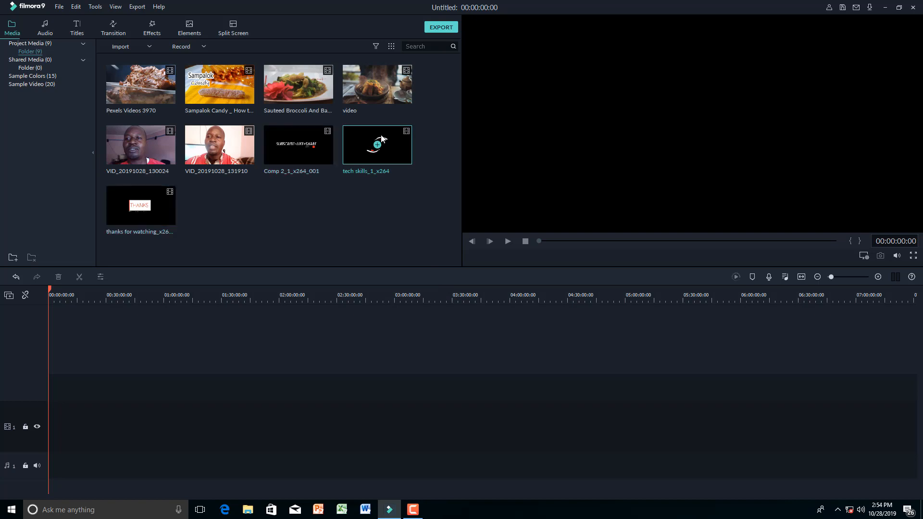
- Place the tech skills_1_x264 intro clip at the start of the timeline, answering the resolution prompt
left_click_drag(382, 138, 317, 324)
mouse_move(99, 393)
left_mouse_down()
mouse_move(40, 387)
mouse_move(48, 385)
left_mouse_up()
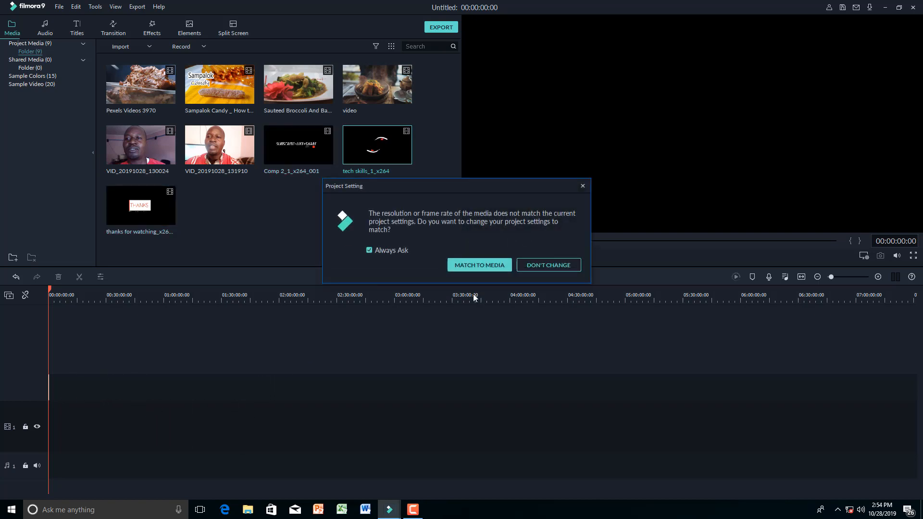
left_click(483, 264)
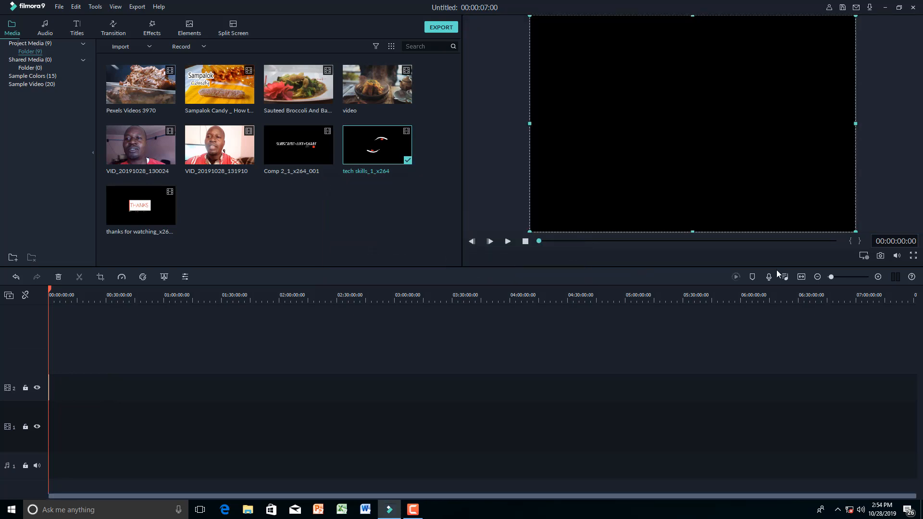
left_click_drag(833, 277, 852, 275)
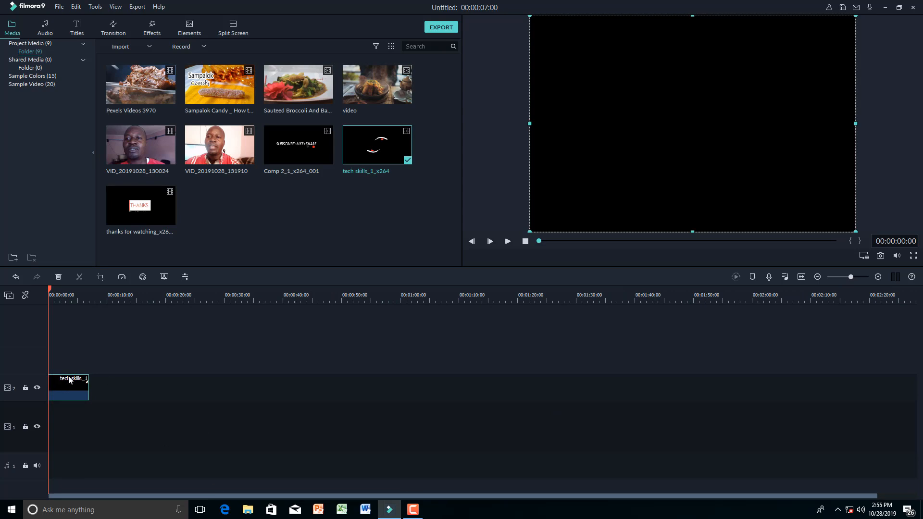
- Play the intro logo in the preview, then stop and return to an earlier frame
key("space")
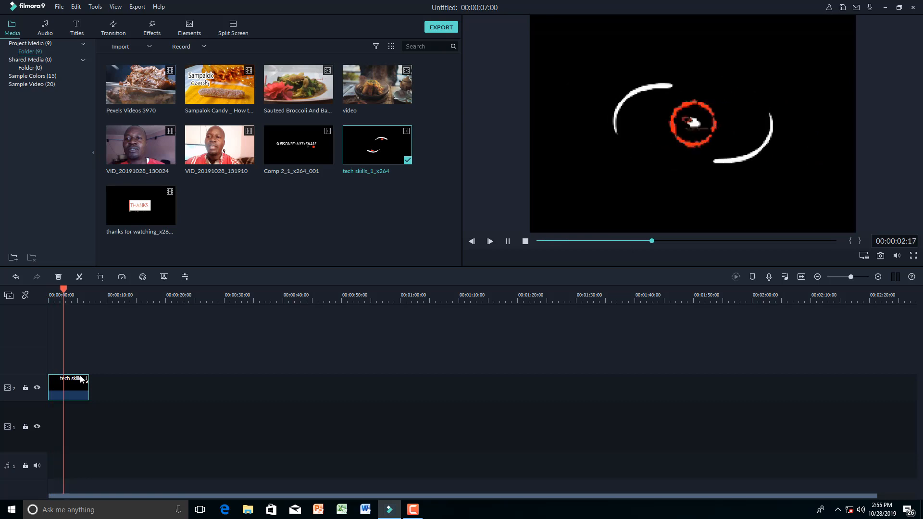
key("space")
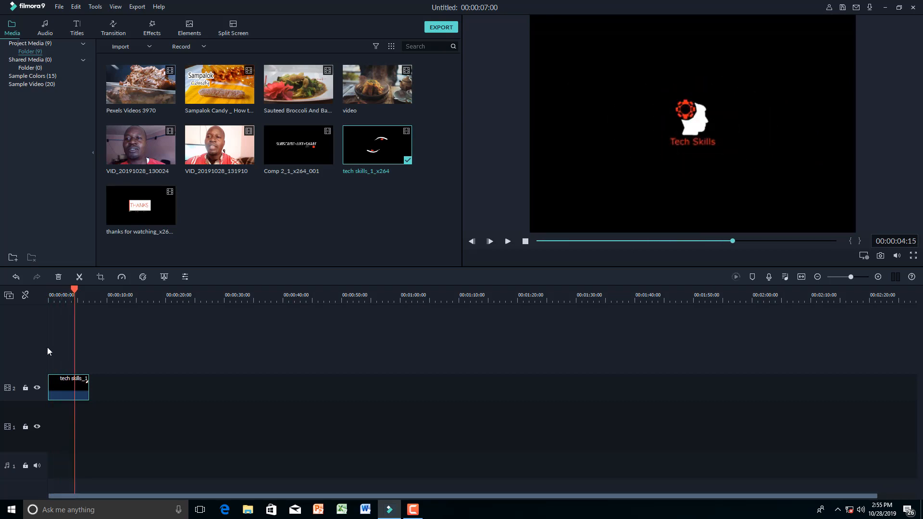
left_click_drag(77, 291, 50, 310)
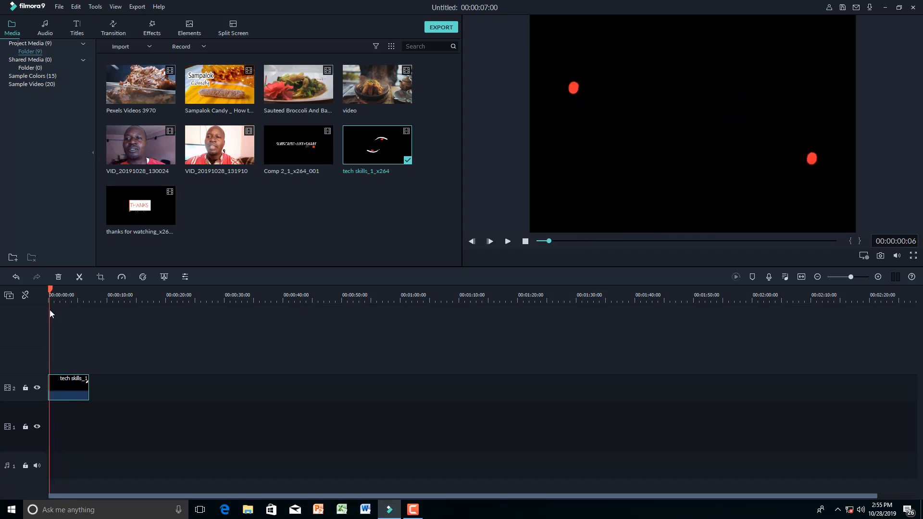
- Trim a few frames off the start of the intro logo clip
left_click(79, 276)
left_click(47, 385)
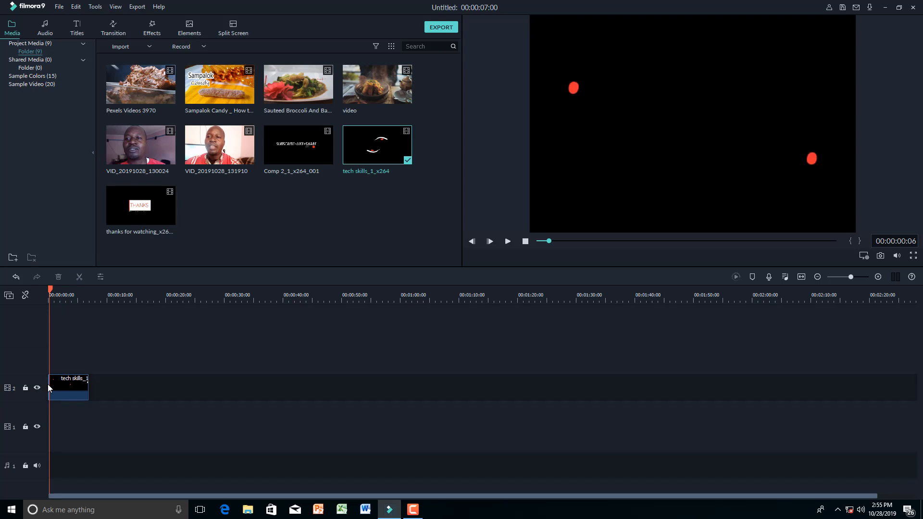
left_click(48, 385)
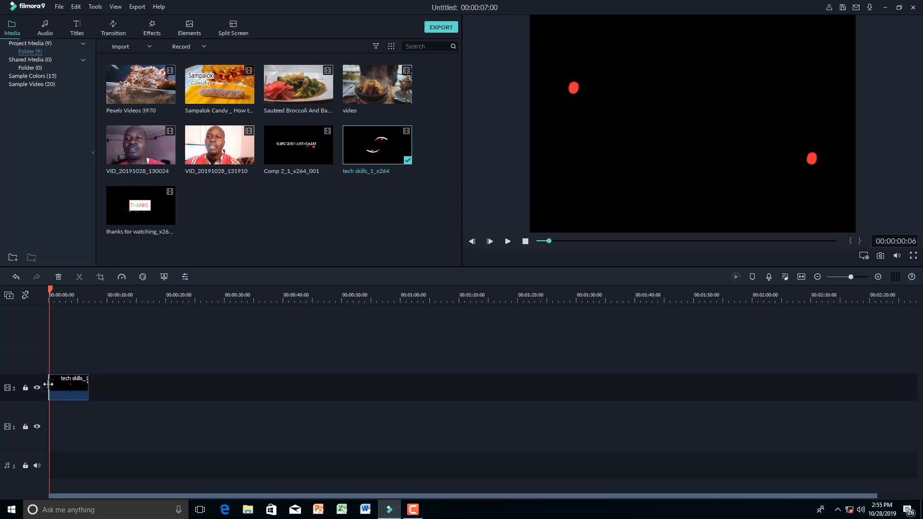
mouse_move(49, 385)
left_mouse_down()
mouse_move(66, 387)
mouse_move(57, 386)
left_mouse_up()
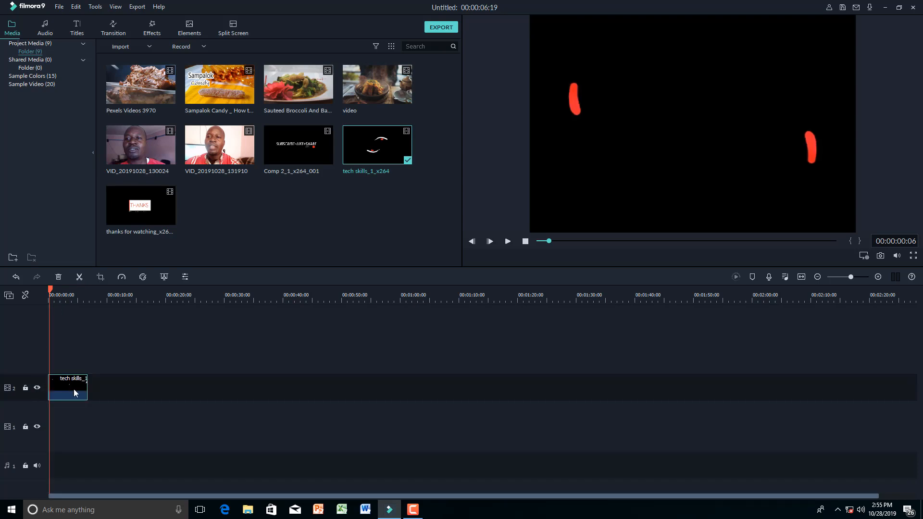
- Cut the intro at the finished Tech Skills logo (00:00:03:21) and delete the remainder
left_click_drag(51, 295, 71, 296)
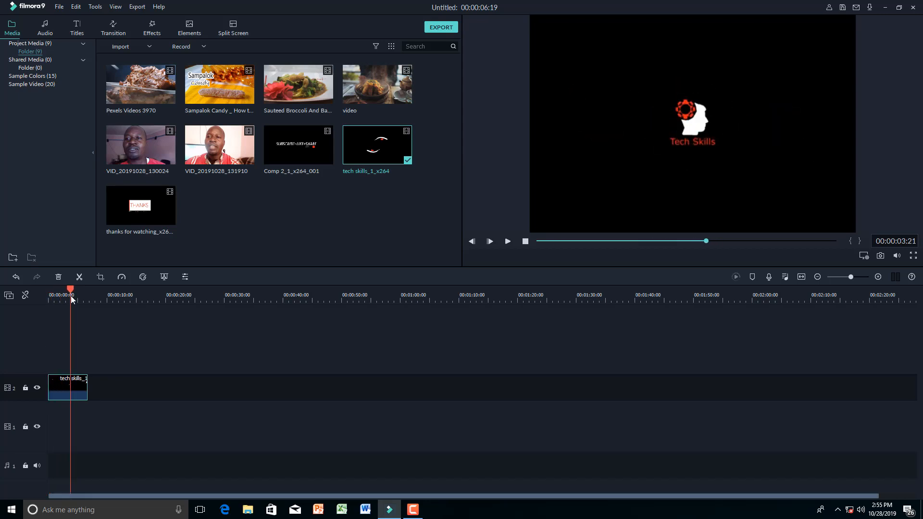
left_click(82, 278)
key("Delete")
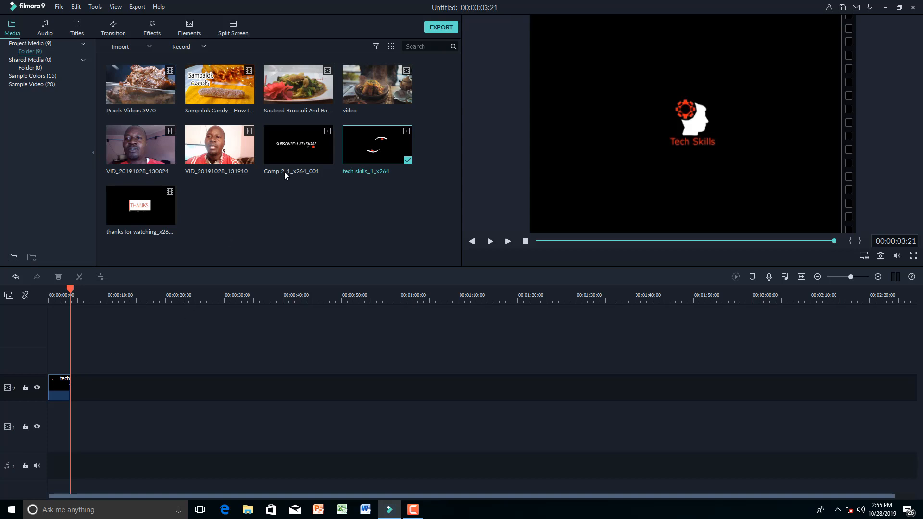
- Add Comp 2_1_x264_001 right after the intro clip and zoom the timeline in
left_click(290, 140)
left_click_drag(289, 139, 77, 386)
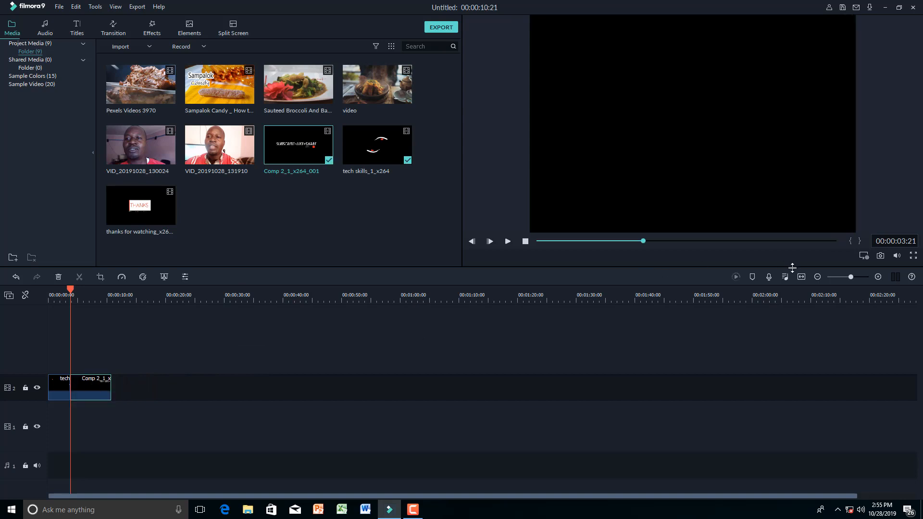
left_click_drag(264, 300, 389, 315)
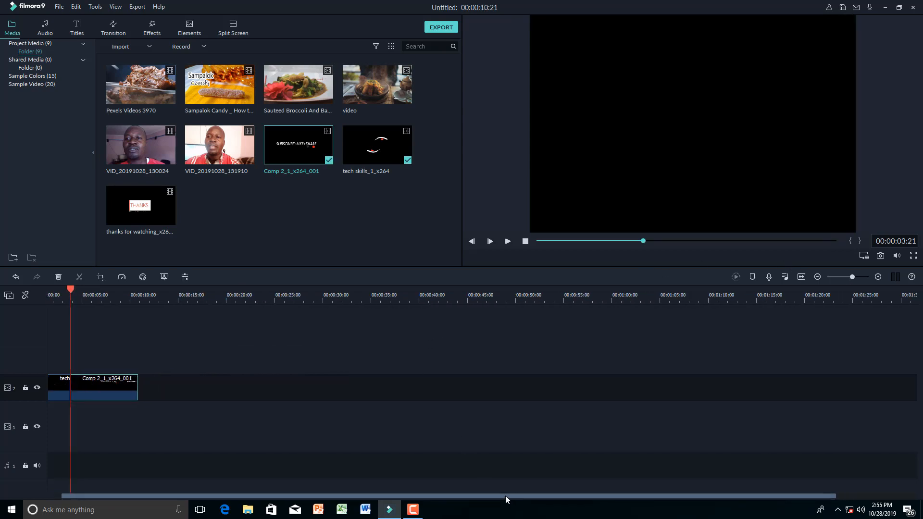
left_click_drag(506, 496, 343, 497)
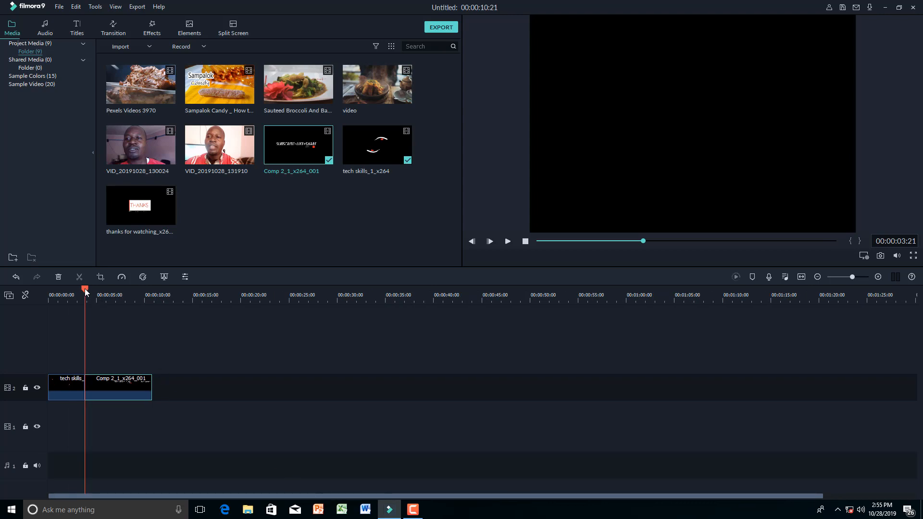
- Split Comp 2 where SUBSCRIBE+LIKE+SHARE appears and delete its blank opening
left_click_drag(86, 293, 101, 292)
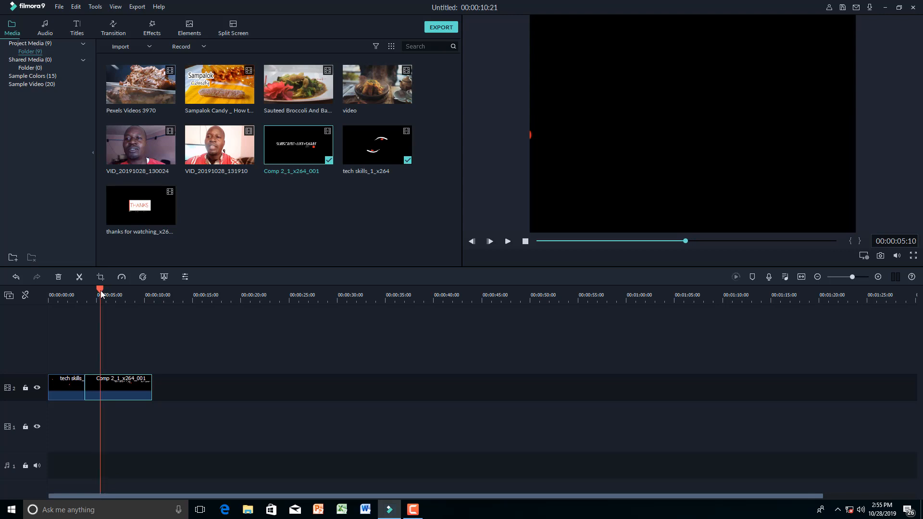
left_click(79, 279)
left_click(91, 396)
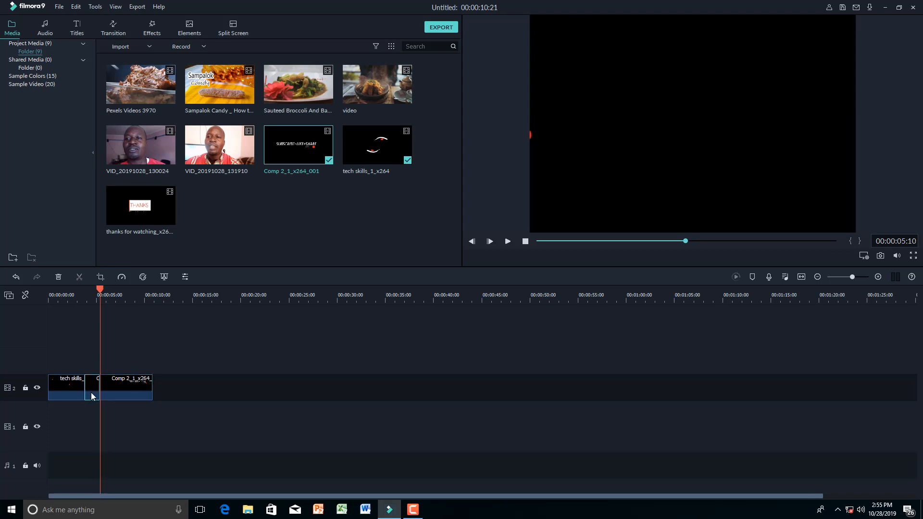
key("Delete")
key("Delete")
- Cut Comp 2 at the end of the subscribe title and delete the rest
left_click_drag(87, 292, 115, 298)
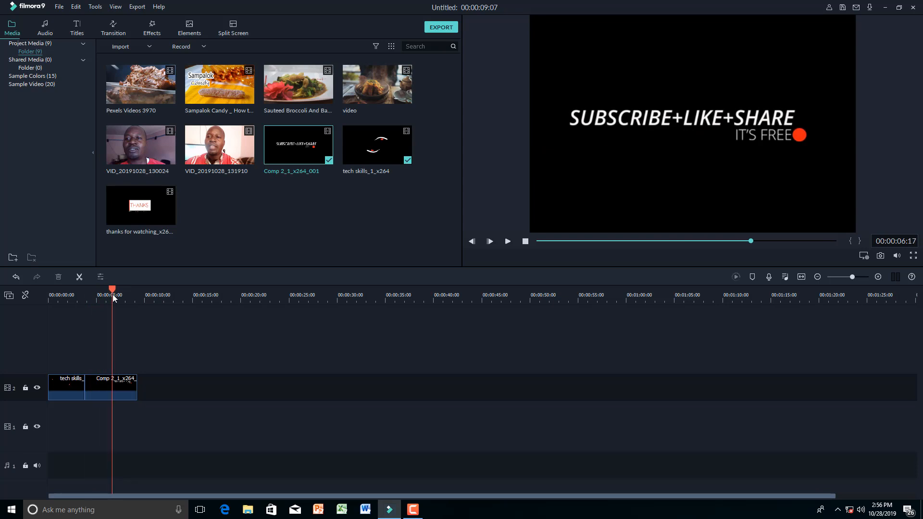
mouse_move(114, 297)
left_mouse_down()
mouse_move(102, 296)
mouse_move(118, 297)
left_mouse_up()
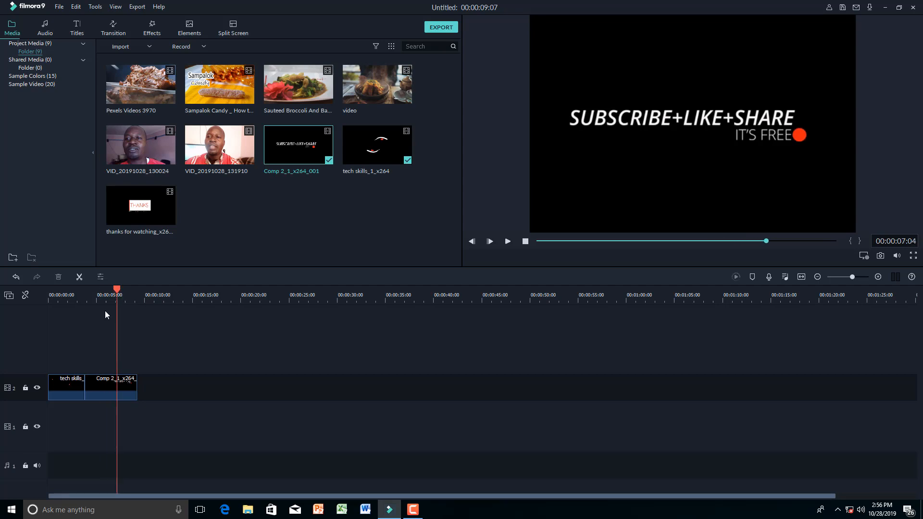
left_click(79, 277)
key("Delete")
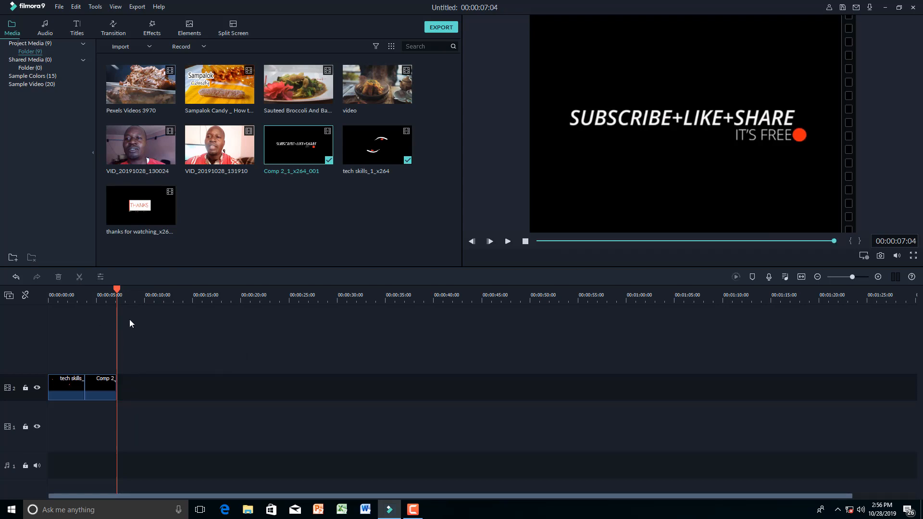
- Play the edited sequence from the start of the project
left_click_drag(117, 291, 48, 292)
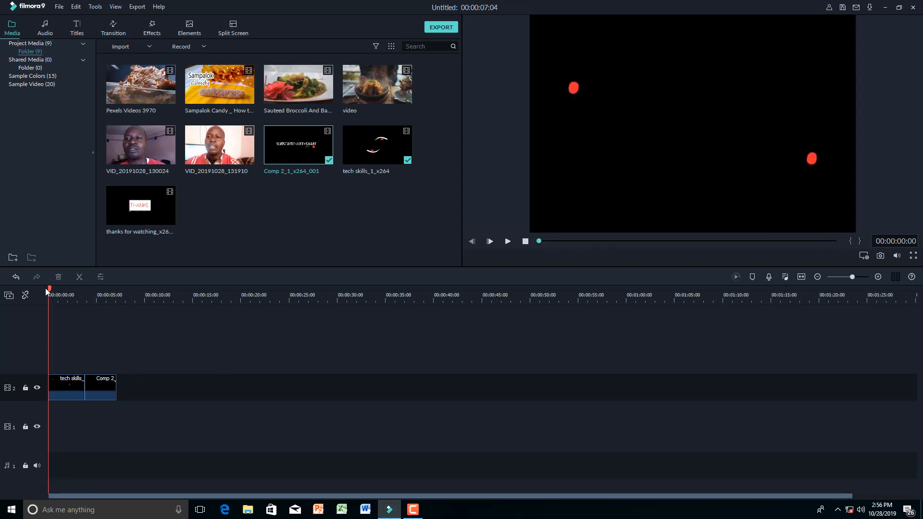
key("space")
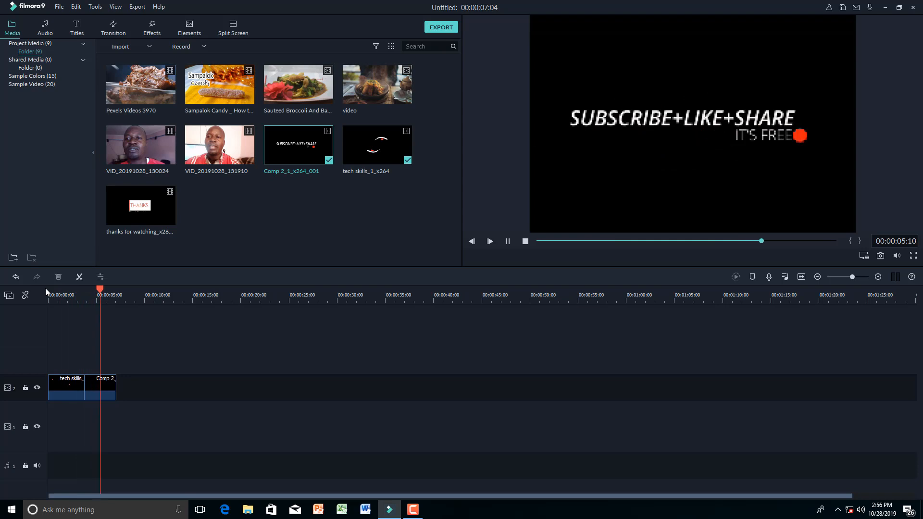
key("space")
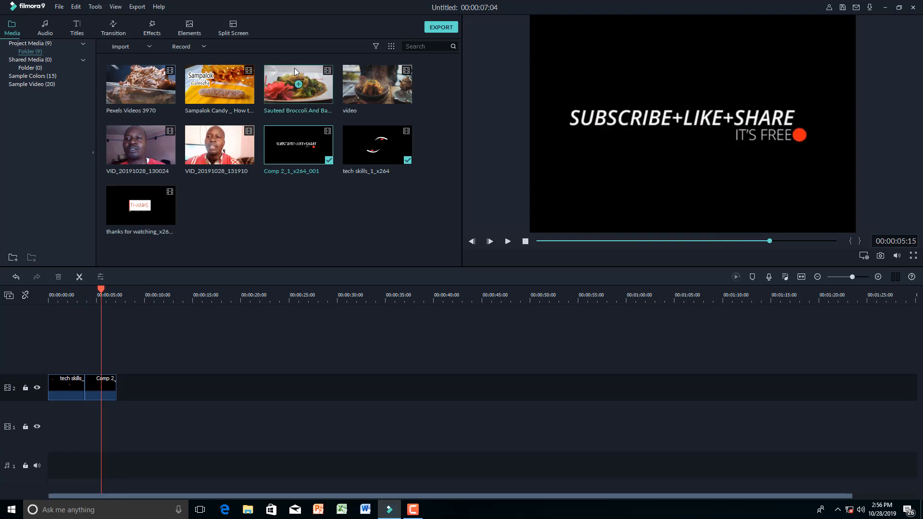
- Add the Sauteed Broccoli clip after the subscribe clip and remove its unwanted opening
left_click_drag(296, 74, 121, 382)
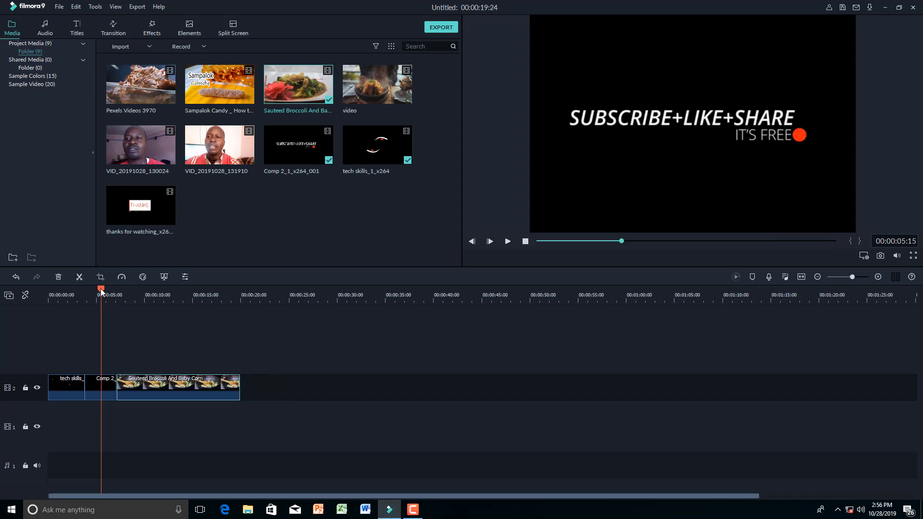
left_click_drag(100, 289, 156, 289)
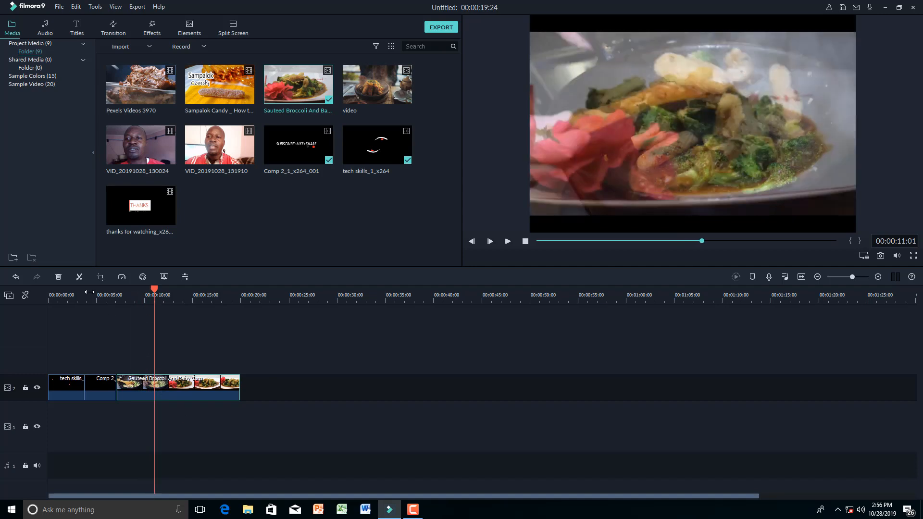
left_click(80, 278)
left_click(140, 391)
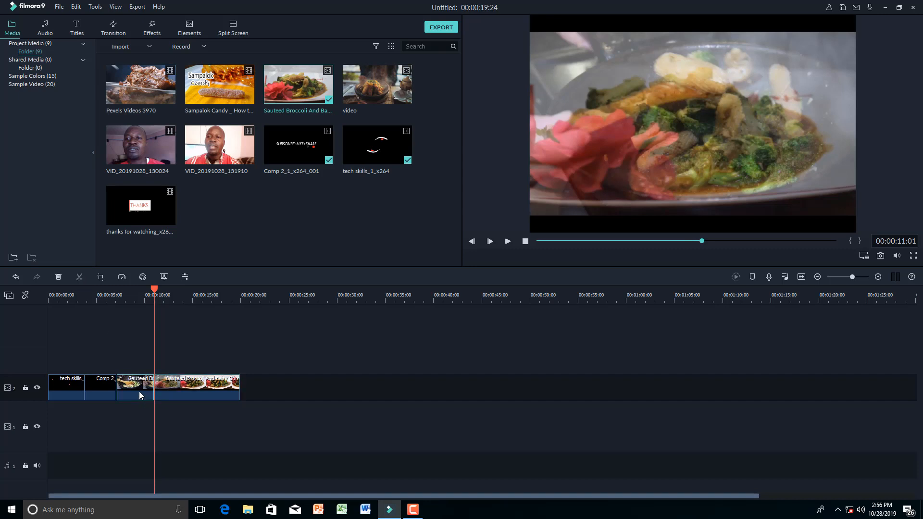
key("Delete")
key("Delete")
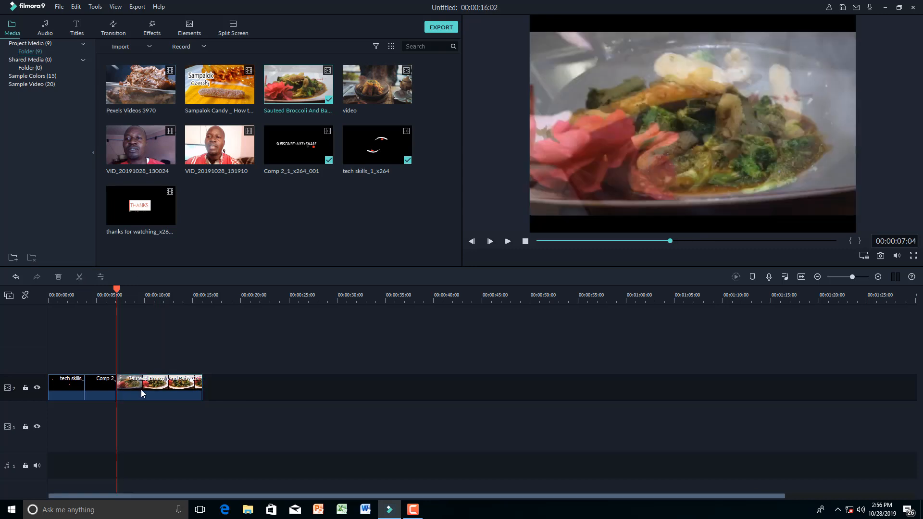
- Trim the broccoli clip's tail so the project ends at 00:00:13:24
left_click_drag(117, 289, 183, 303)
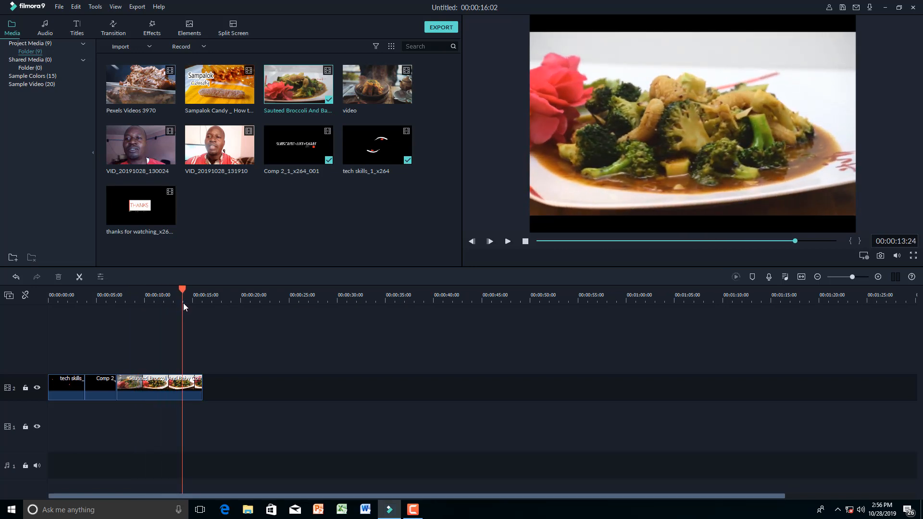
left_click(80, 276)
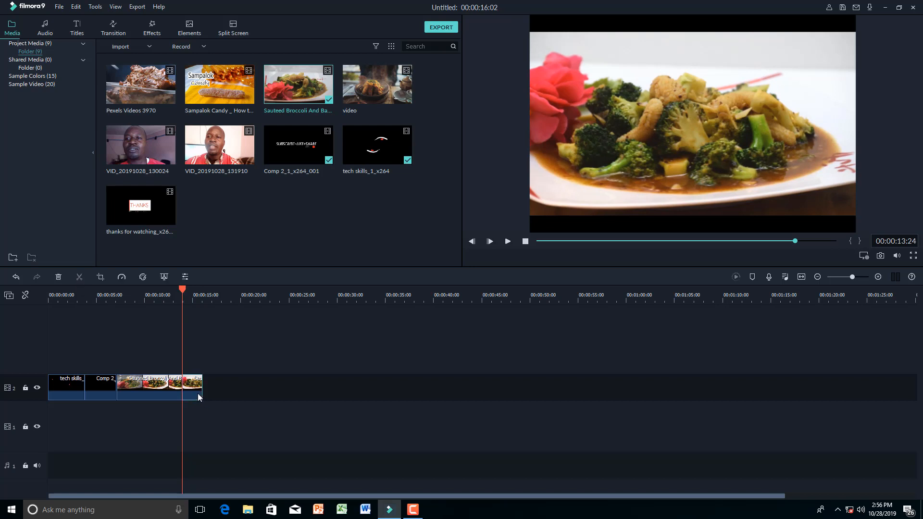
key("Delete")
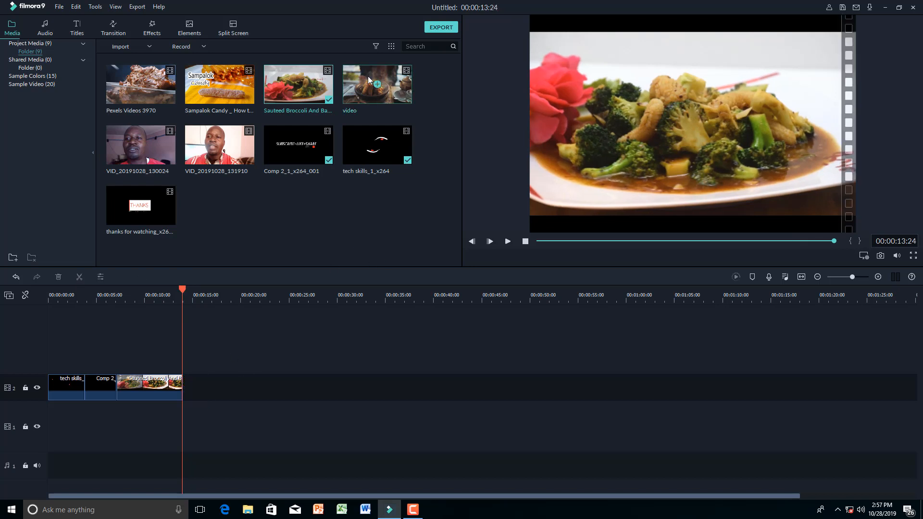
- Add the steaming food video after the broccoli clip and remove its short leading piece
left_click_drag(369, 74, 186, 384)
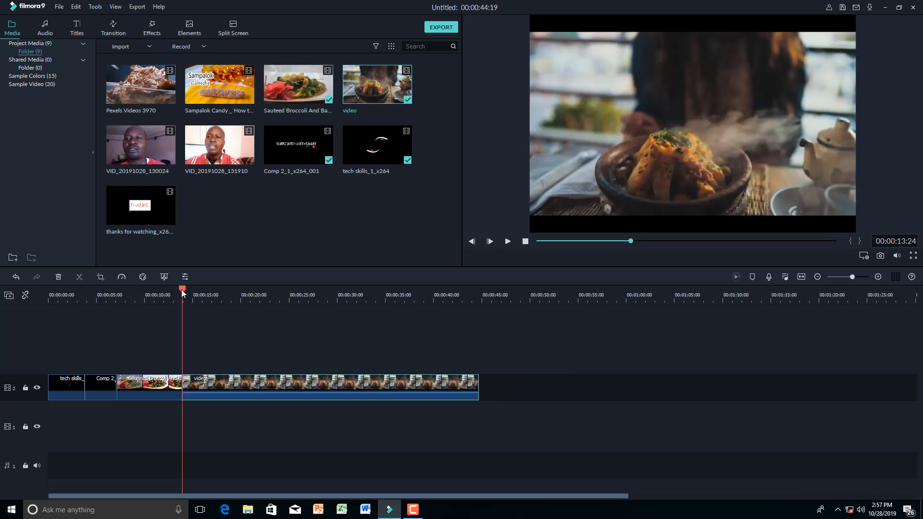
left_click_drag(181, 289, 209, 297)
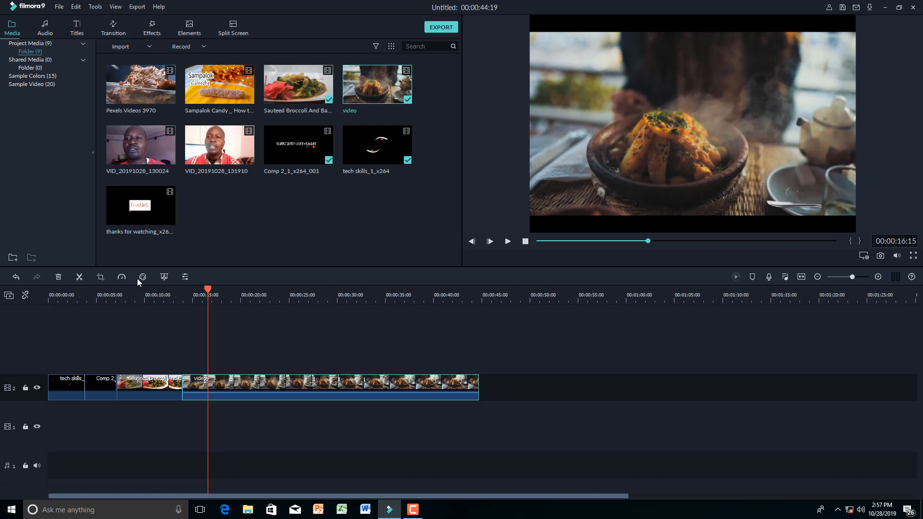
left_click(80, 277)
left_click(201, 390)
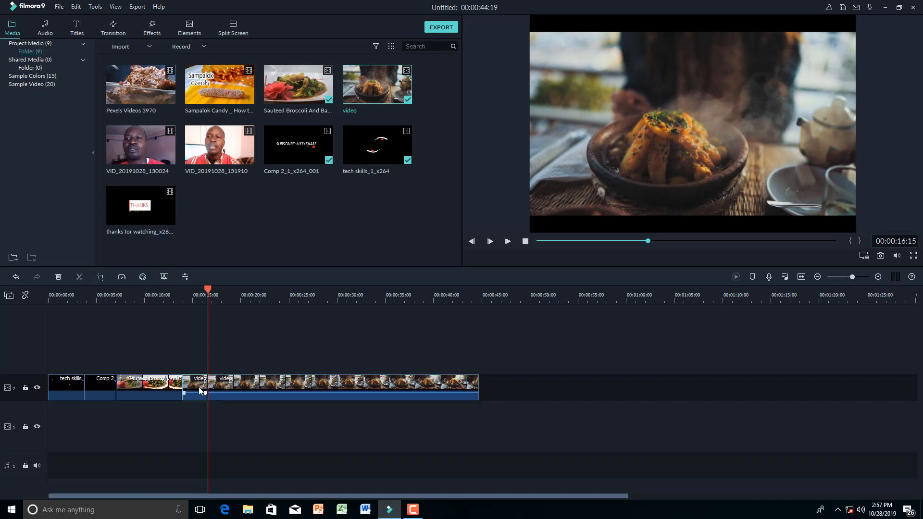
key("Delete")
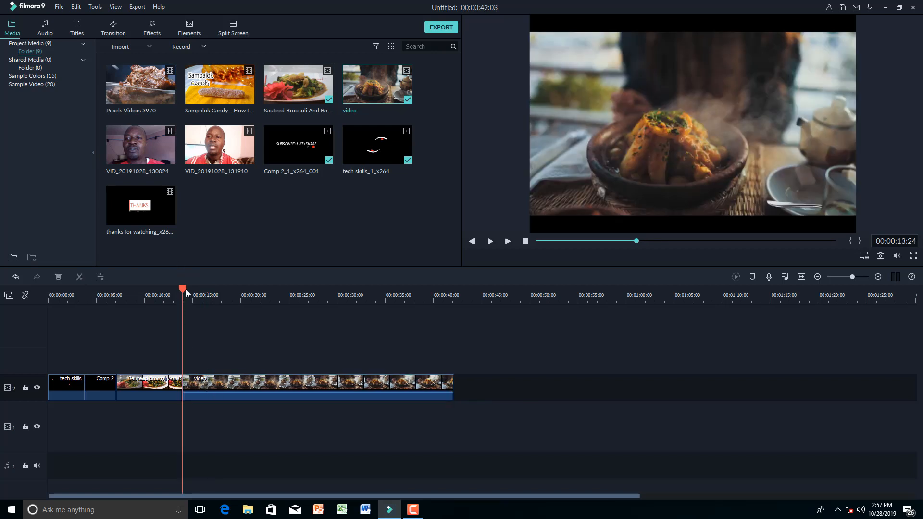
- Cut the food video at 00:00:29:09 and delete its tail
left_click_drag(183, 289, 331, 299)
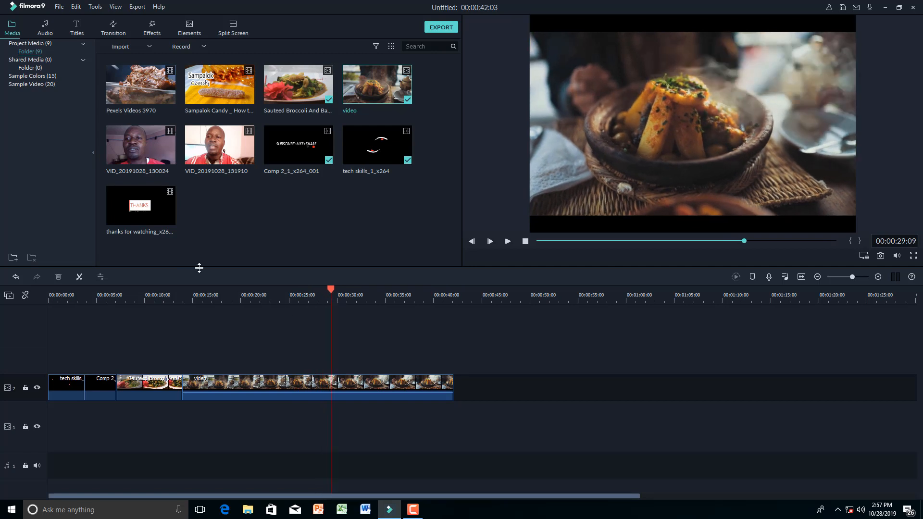
left_click(79, 277)
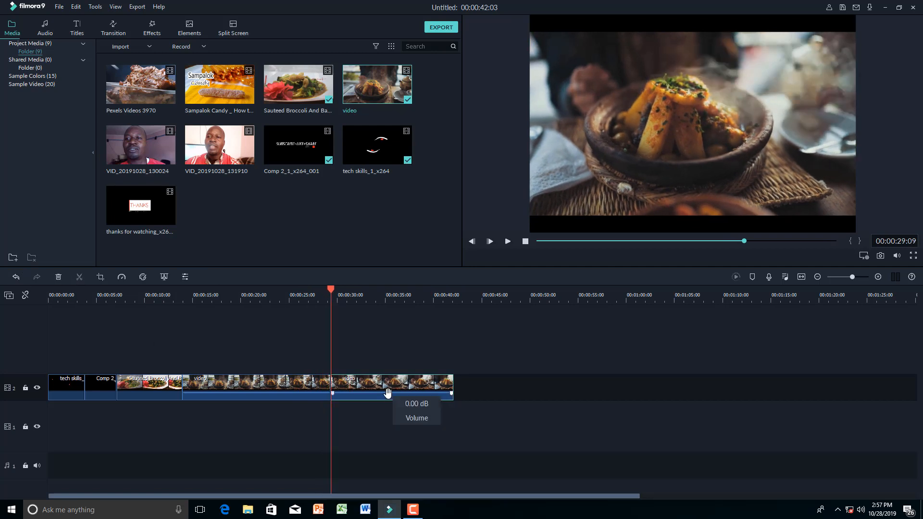
key("Delete")
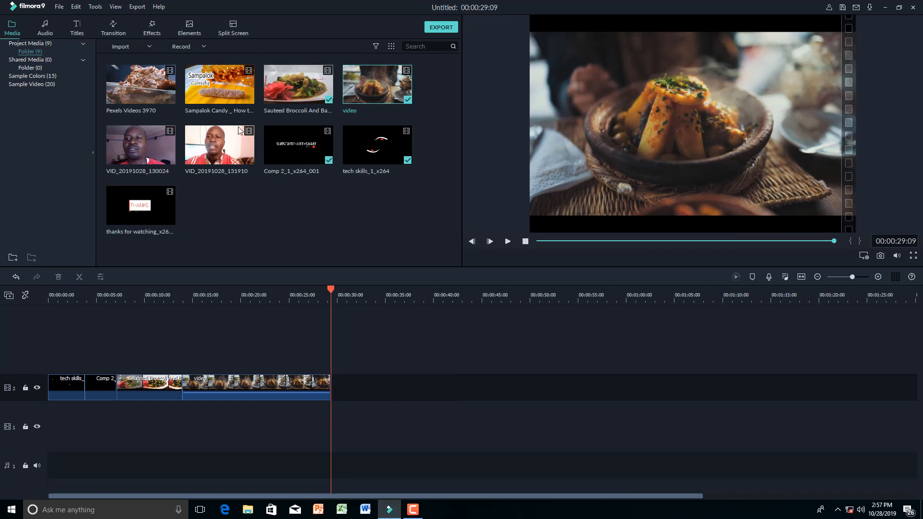
- Add Pexels Videos 3970 after the food video, removing its opening piece and the gap
double_click(149, 78)
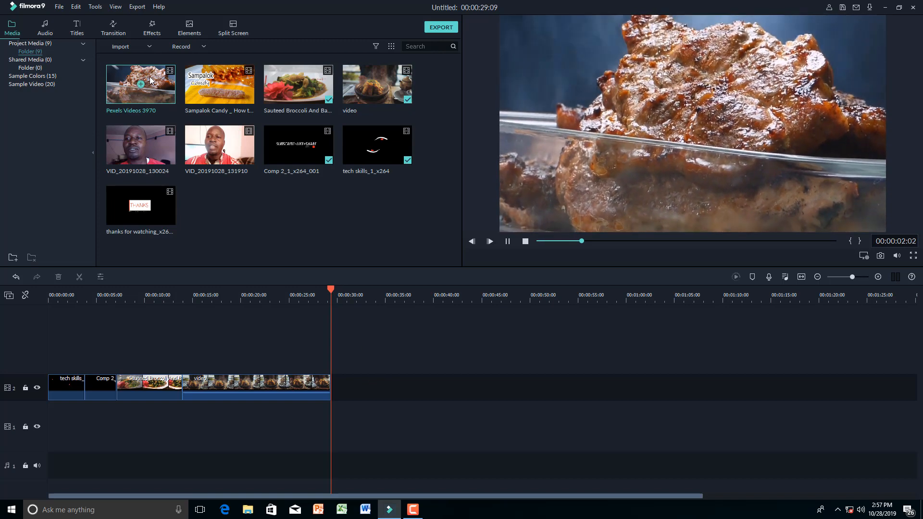
left_click_drag(141, 84, 336, 385)
left_click_drag(330, 288, 360, 303)
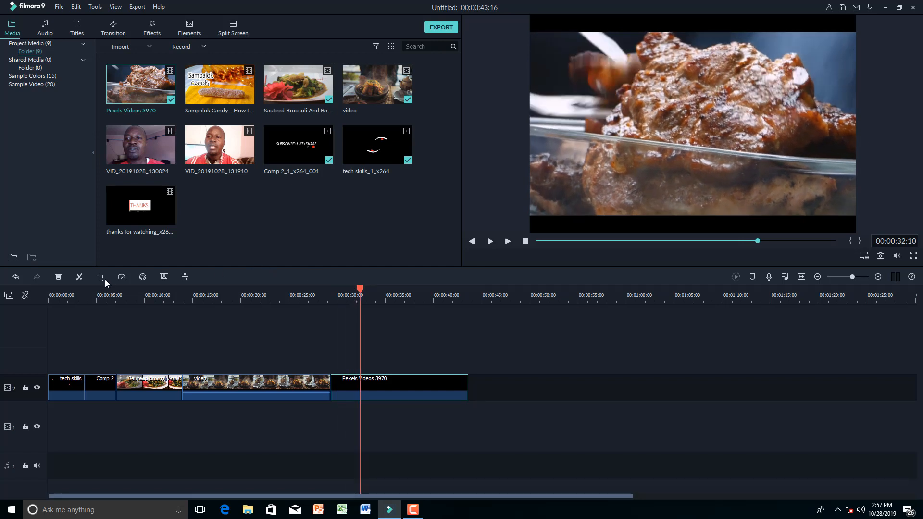
left_click(80, 278)
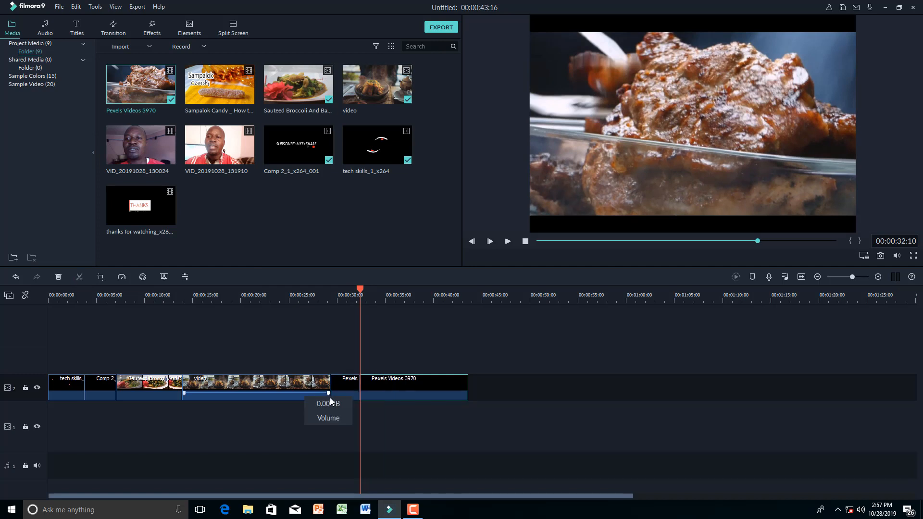
left_click(342, 391)
key("Delete")
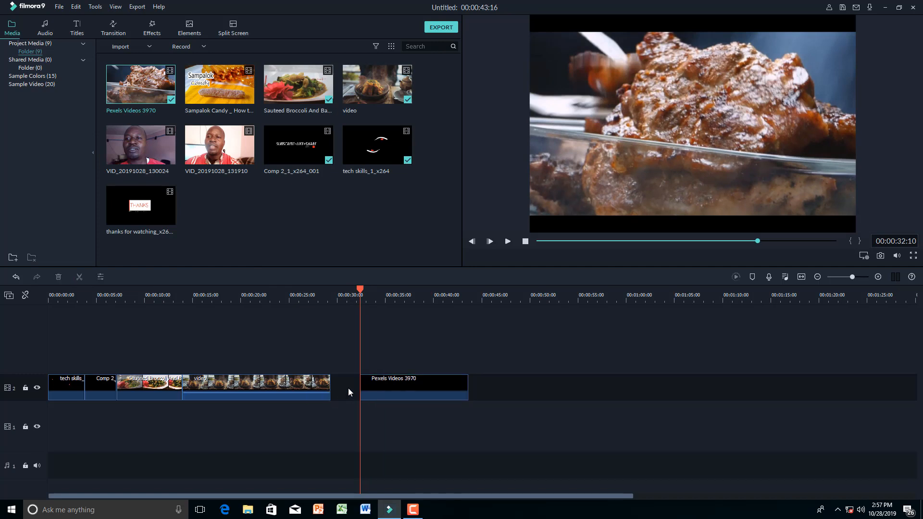
key("Delete")
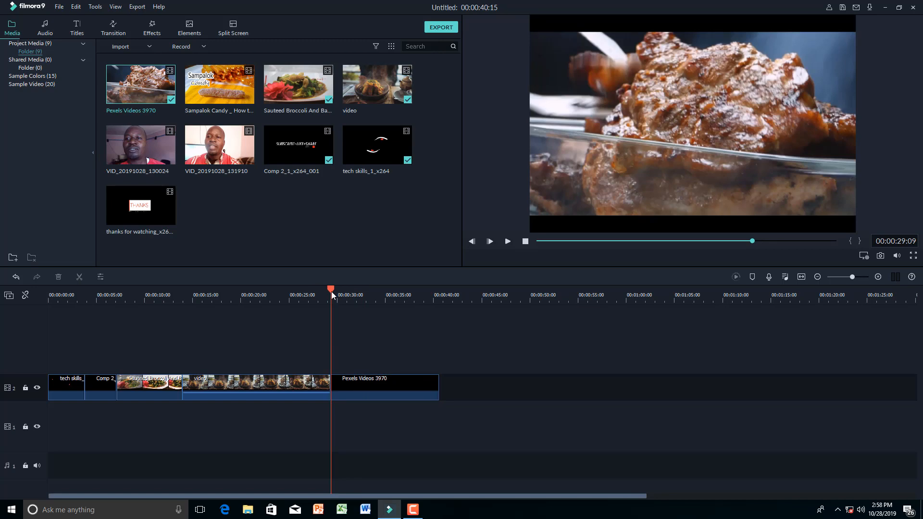
- Cut the Pexels clip at 00:00:38:09, delete its tail, and append another tech skills_1_x264 clip
left_click_drag(331, 292, 412, 297)
left_click(420, 297)
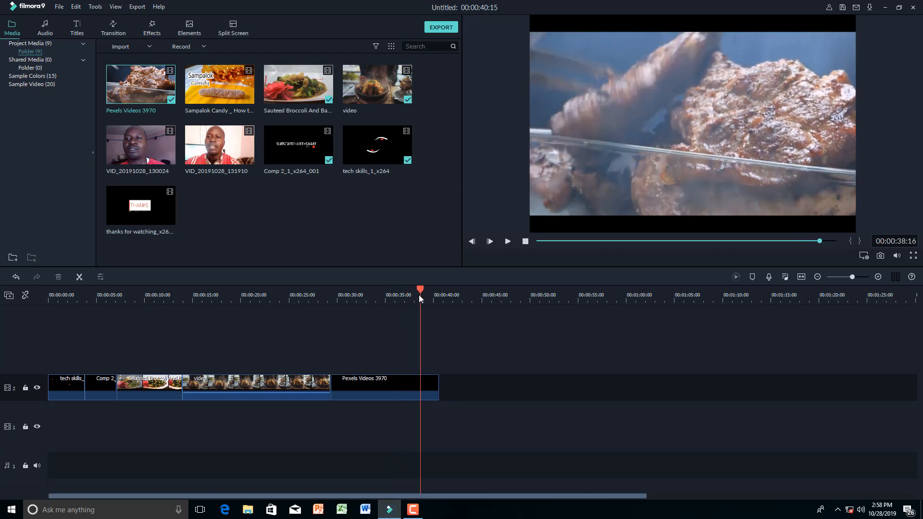
left_click(418, 296)
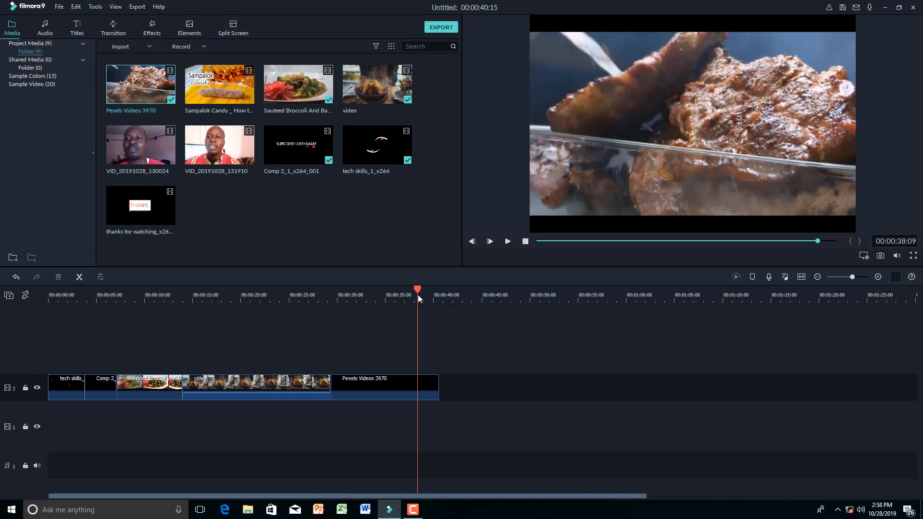
left_click(79, 276)
key("Delete")
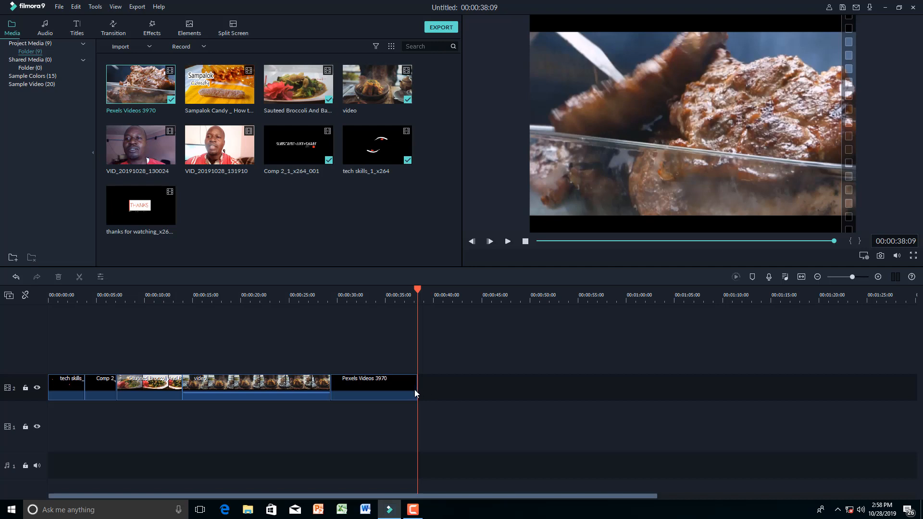
left_click_drag(418, 291, 402, 292)
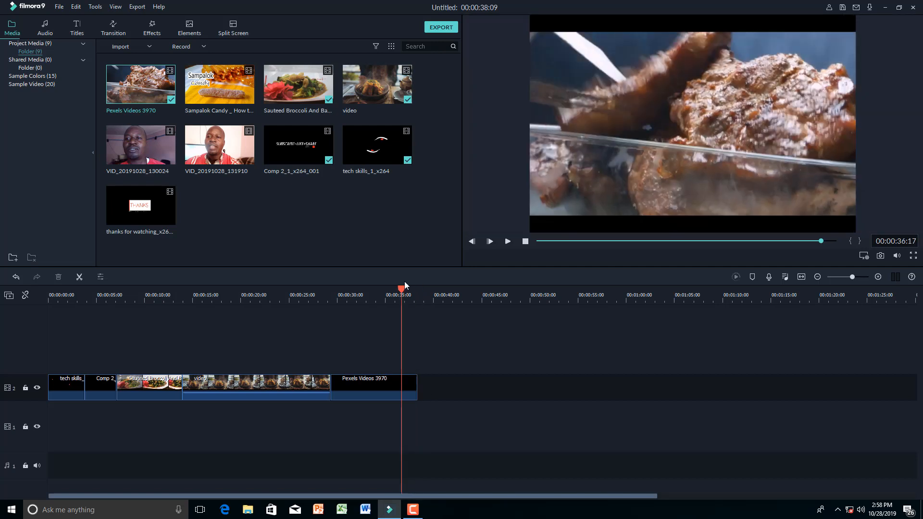
left_click_drag(364, 133, 426, 389)
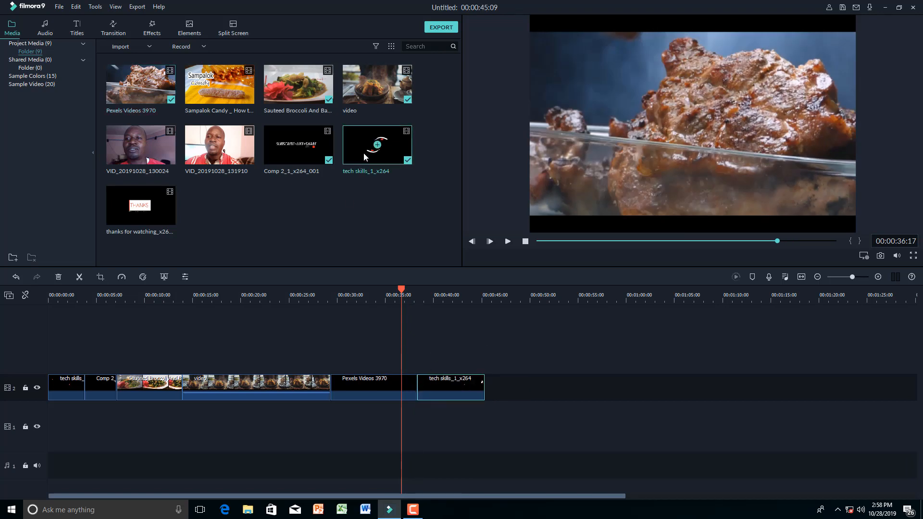
- Replace the trailing tech skills clip with the thanks for watching_x264 outro and widen the timeline view
mouse_move(403, 293)
left_mouse_down()
mouse_move(449, 293)
mouse_move(418, 293)
left_mouse_up()
key("Delete")
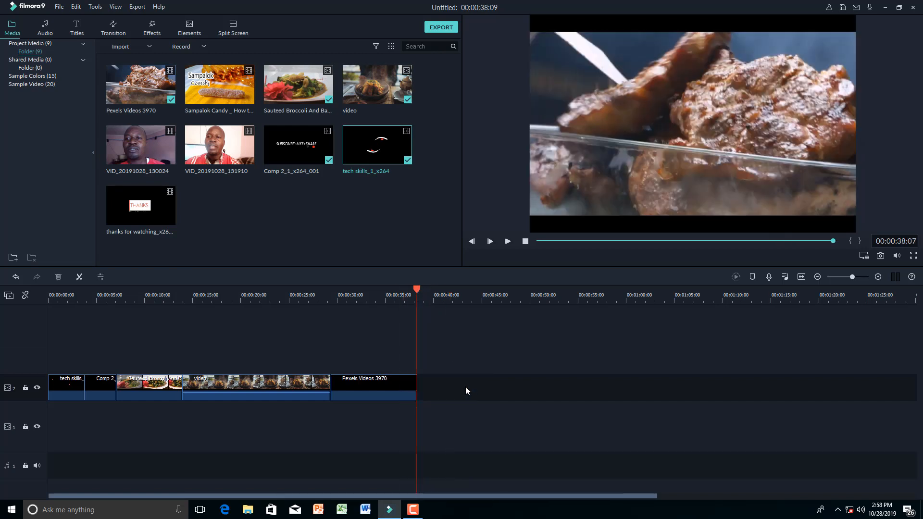
left_click_drag(143, 197, 421, 389)
left_click_drag(418, 295, 3, 307)
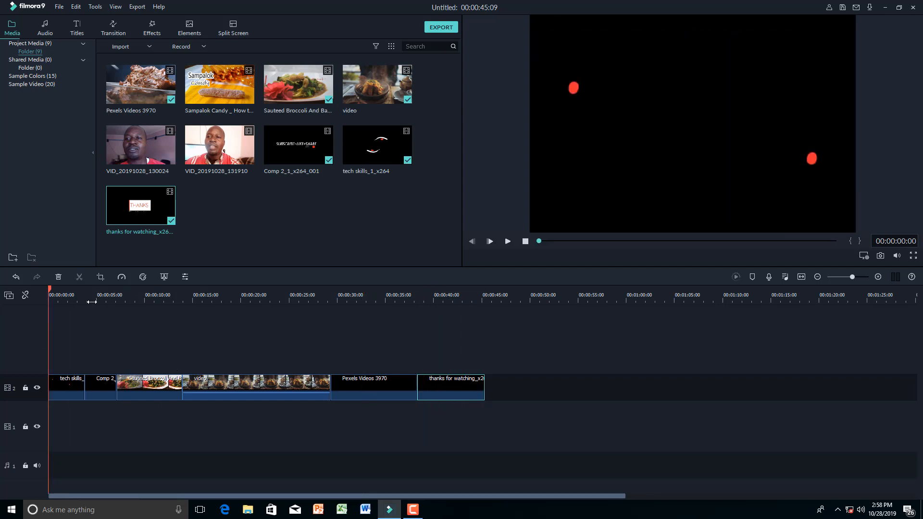
left_click_drag(92, 302, 126, 303)
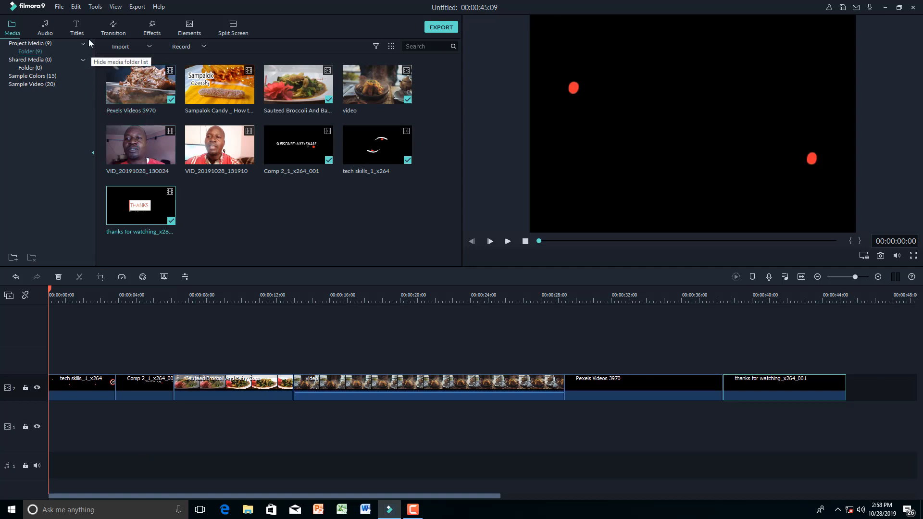
- Place the Opener 2 title from the Titles library on track 3 above the food clips
left_click(77, 29)
scroll(259, 161, "down", 5)
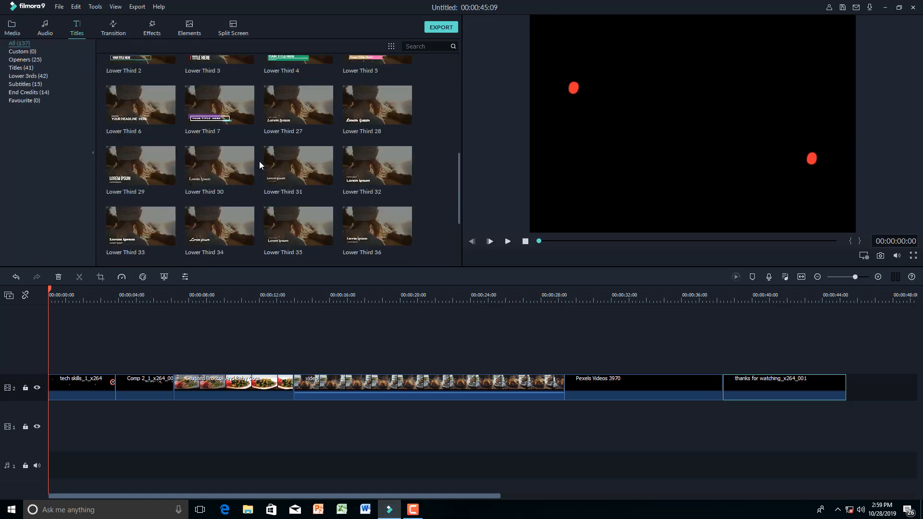
scroll(260, 165, "down", 3)
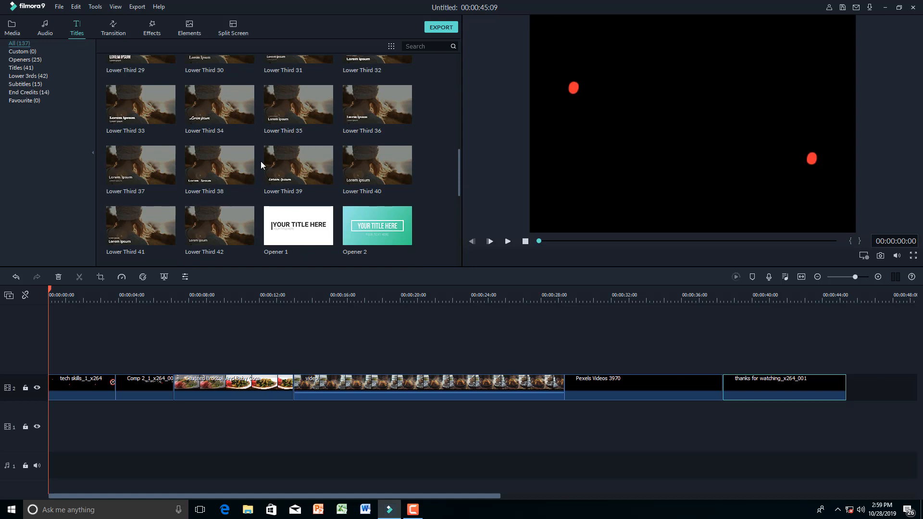
mouse_move(369, 229)
left_click_drag(362, 226, 210, 353)
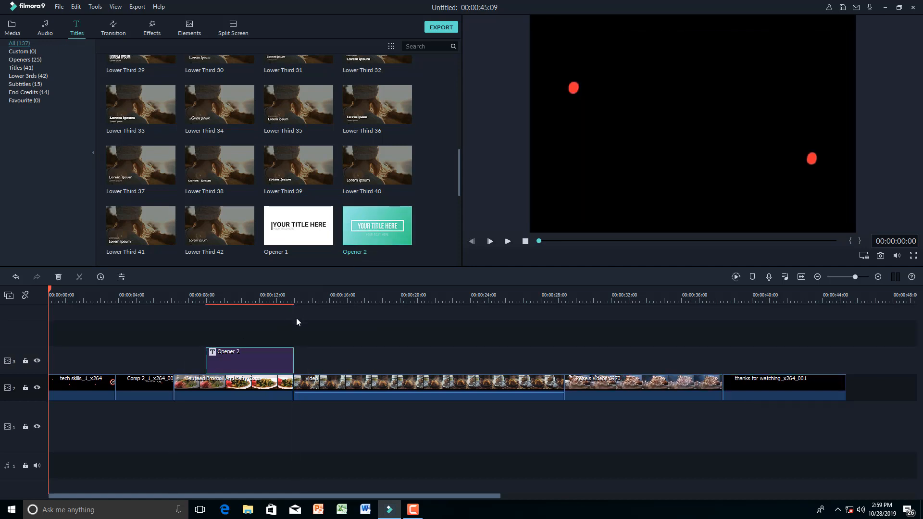
- Preview Opener 2, delete it, and scroll down to the Title 1–26 templates
left_click_drag(50, 291, 198, 309)
key("space")
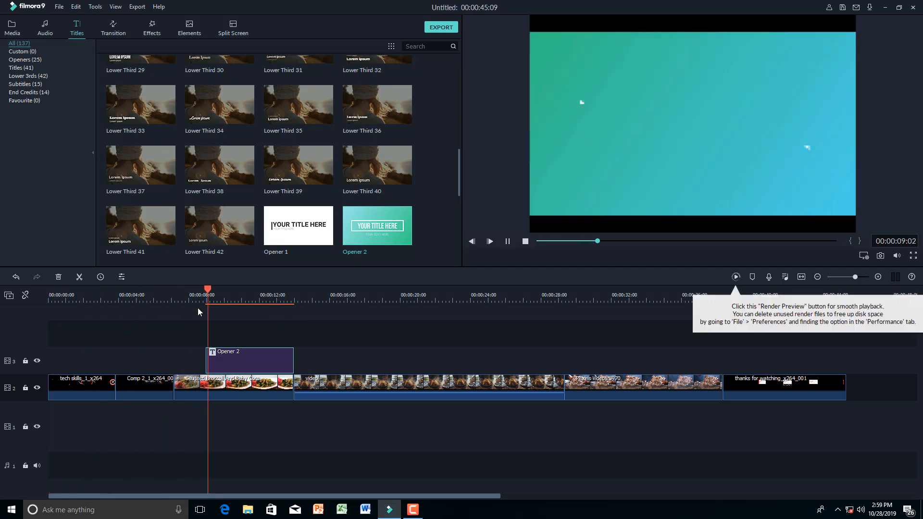
key("space")
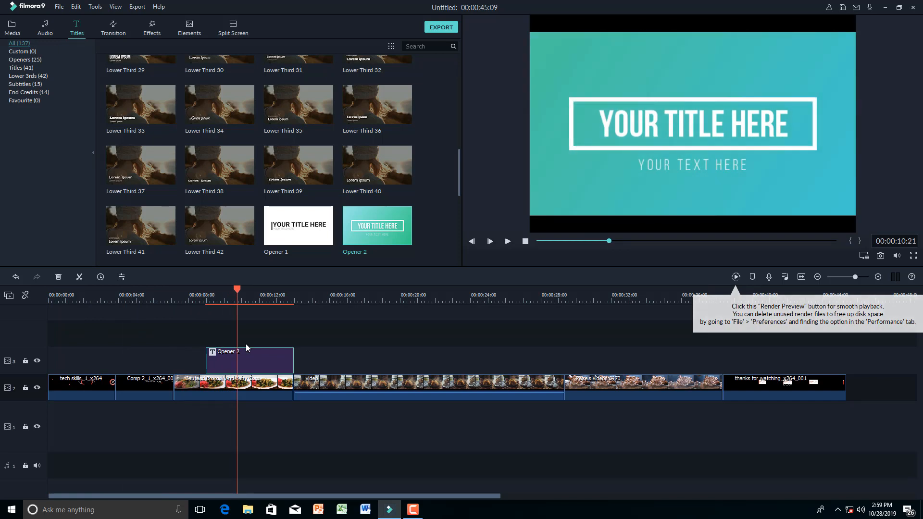
key("Delete")
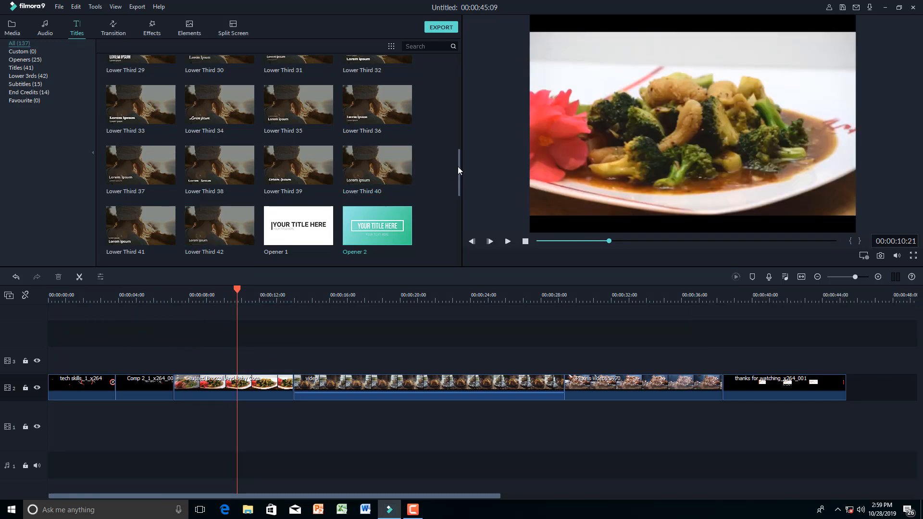
left_click_drag(458, 167, 454, 184)
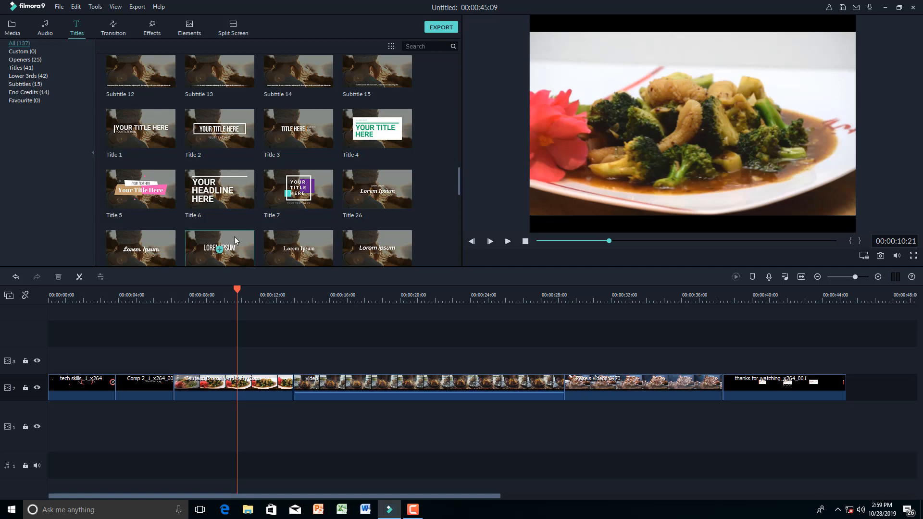
- Drop Title 28 'LOREM IPSUM' on track 3 over the food video, preview it, and open its text editor
left_click_drag(235, 236, 237, 353)
key("space")
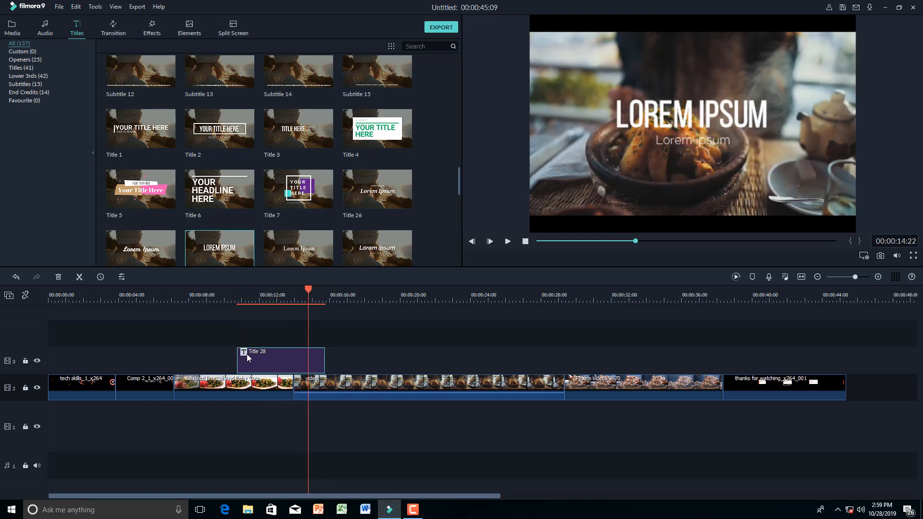
double_click(281, 362)
left_click_drag(206, 92, 162, 89)
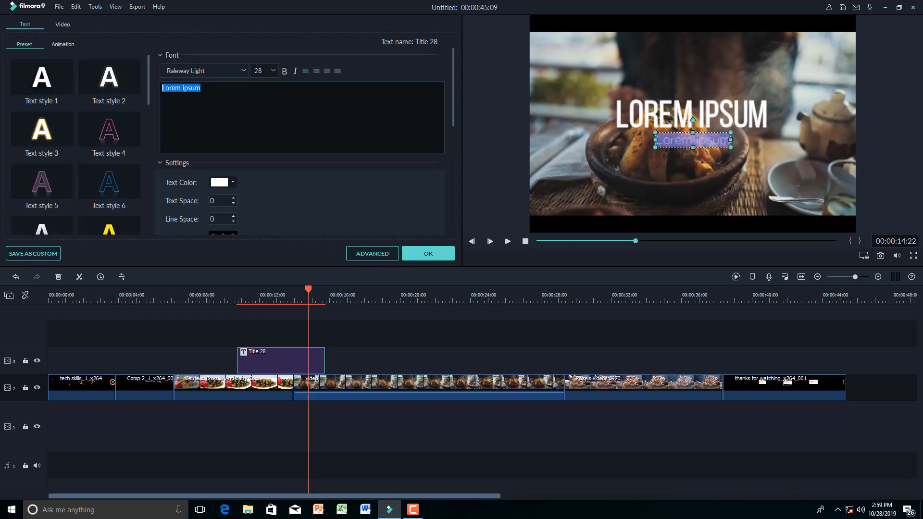
- Change the heading text to 'THE BEST CHEF' and the subtitle to 'IN TOWN'
left_click(637, 111)
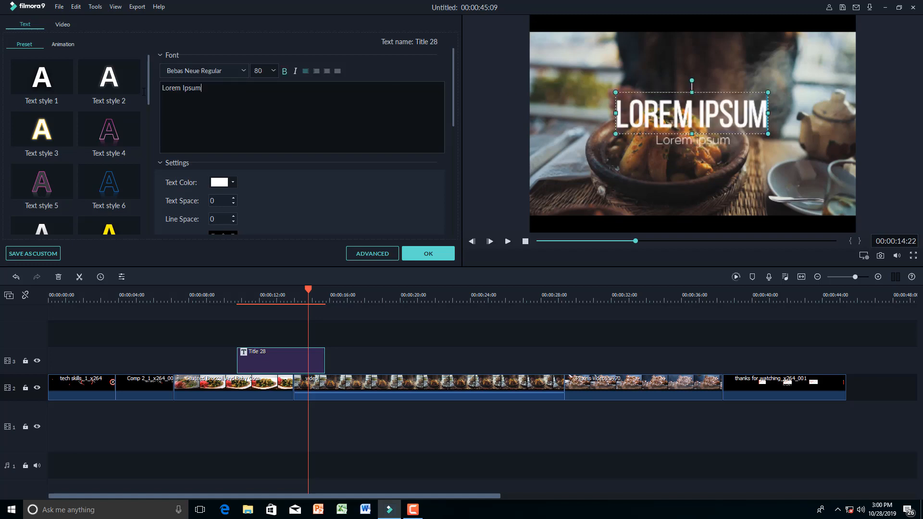
triple_click(199, 88)
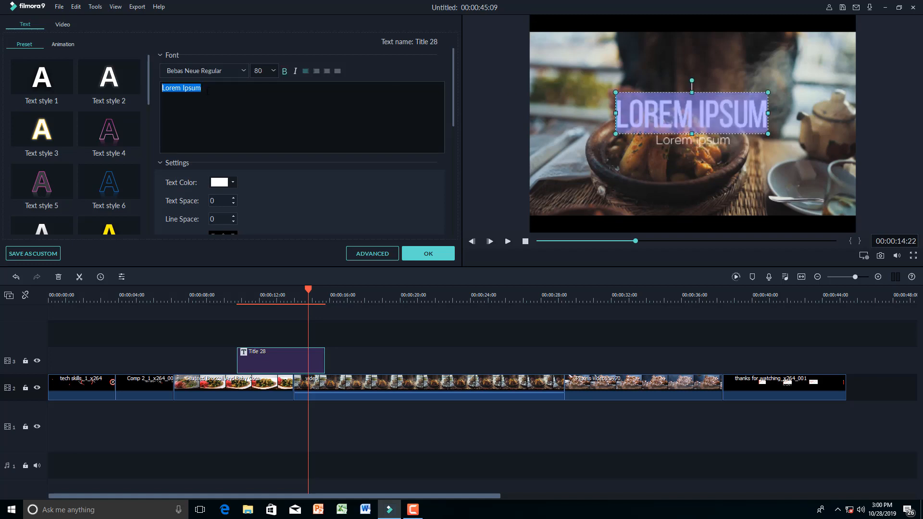
type("THE")
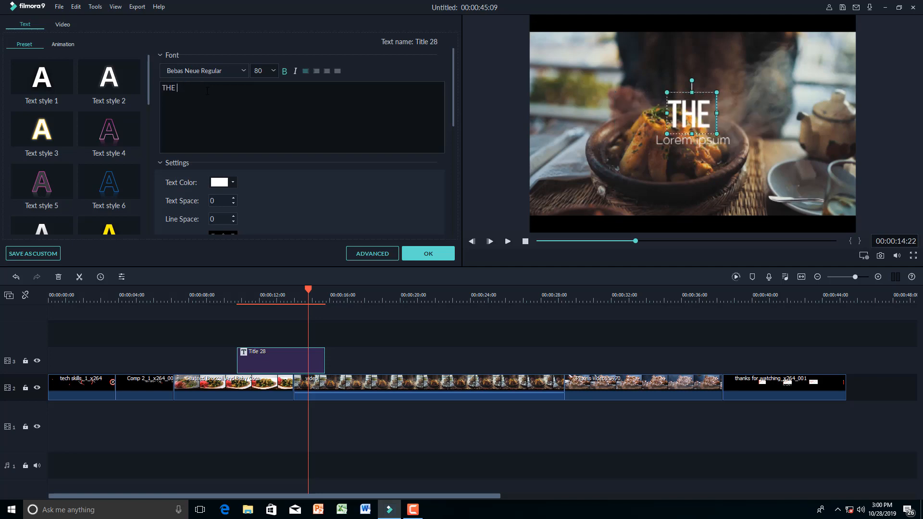
type(" BEST")
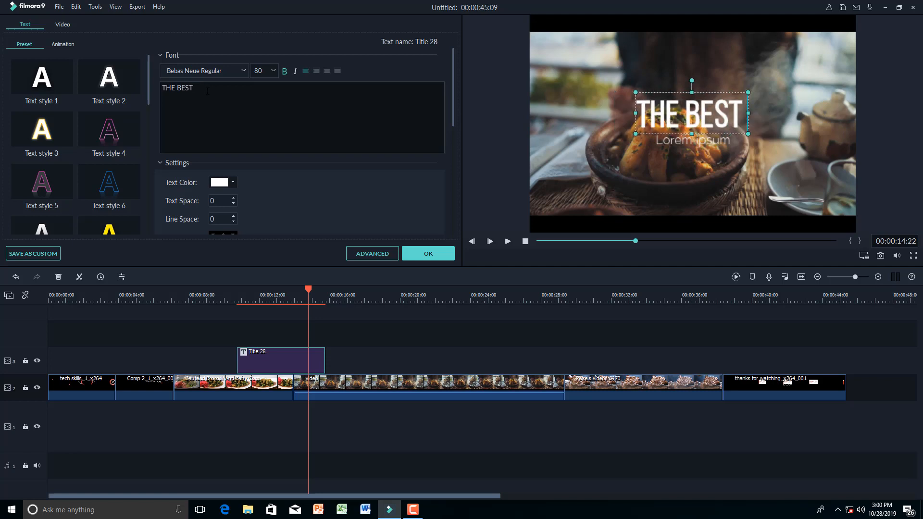
type(" CHEF")
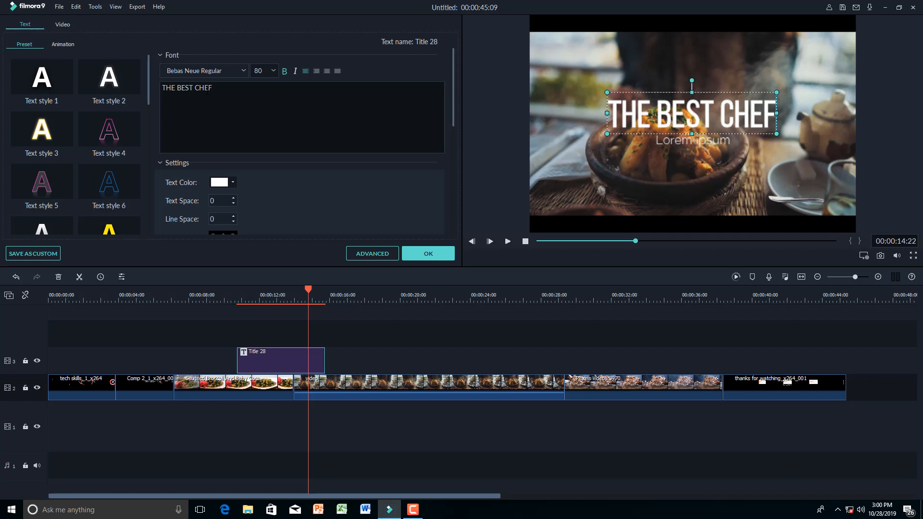
left_click(686, 144)
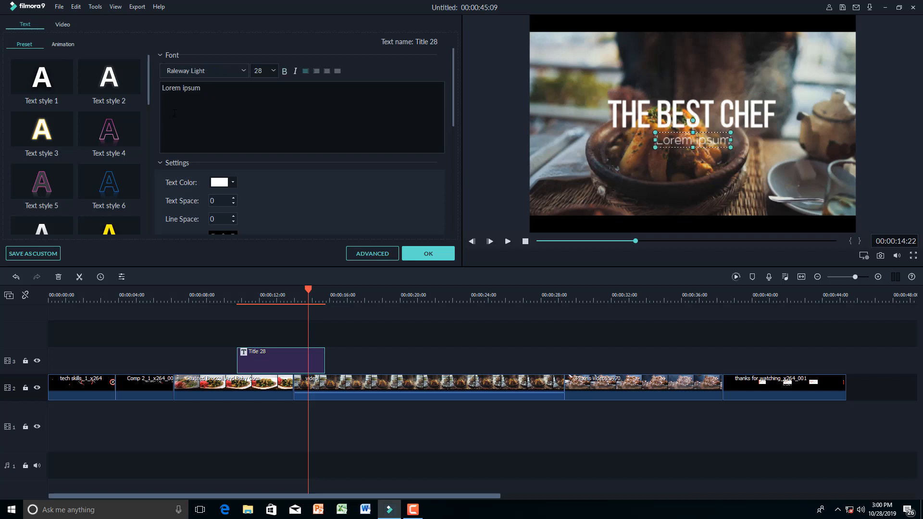
left_click_drag(216, 90, 153, 93)
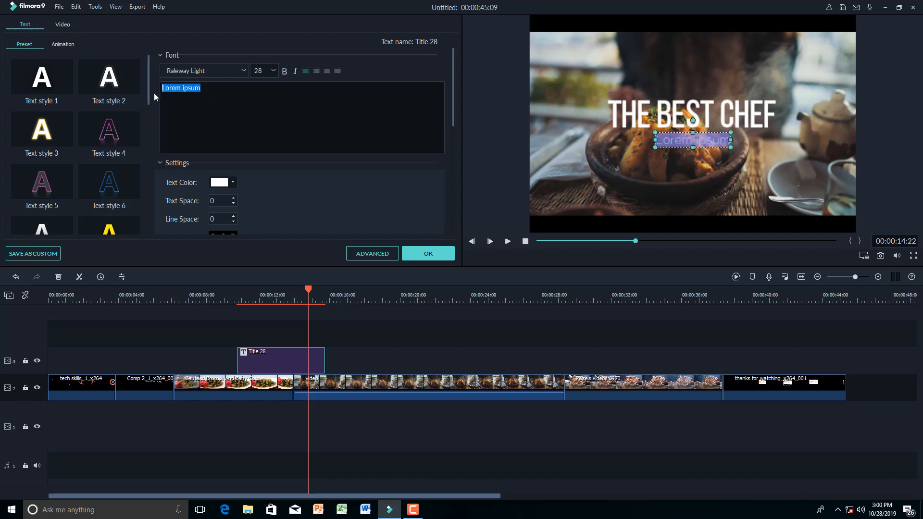
type("IN TOWN")
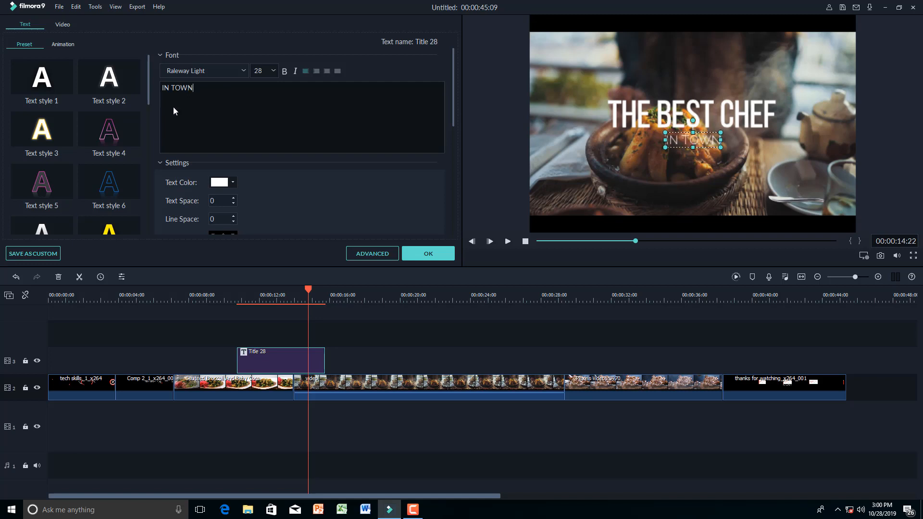
- Move THE BEST CHEF to the lower left of the frame with IN TOWN just beneath it
left_click(679, 113)
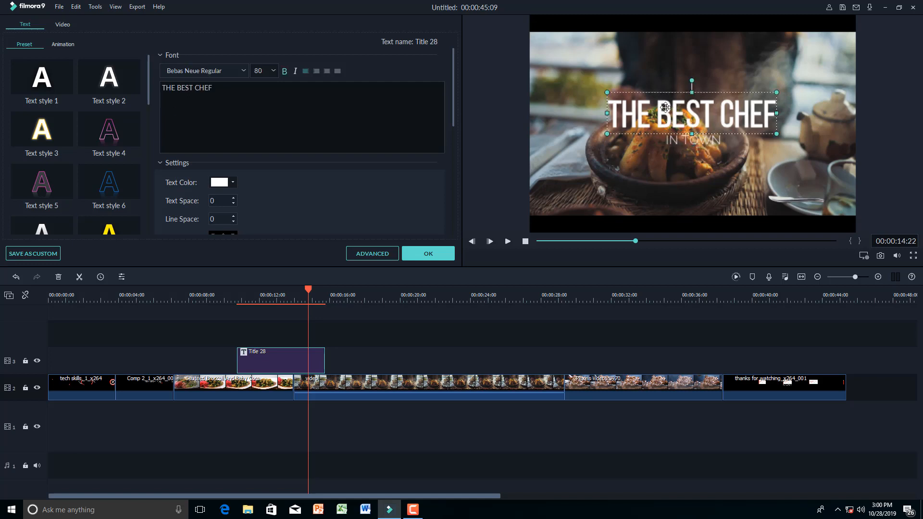
left_click_drag(665, 100, 594, 168)
left_click(694, 140)
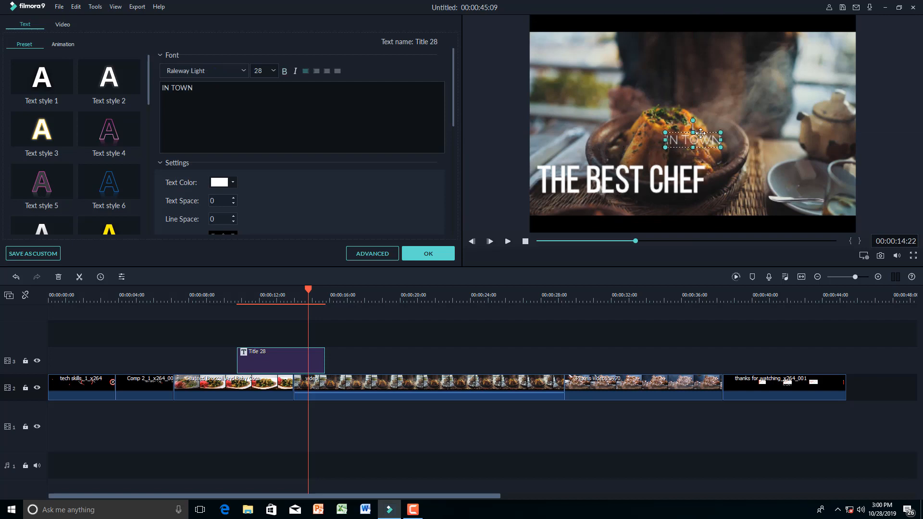
left_click_drag(697, 132, 579, 195)
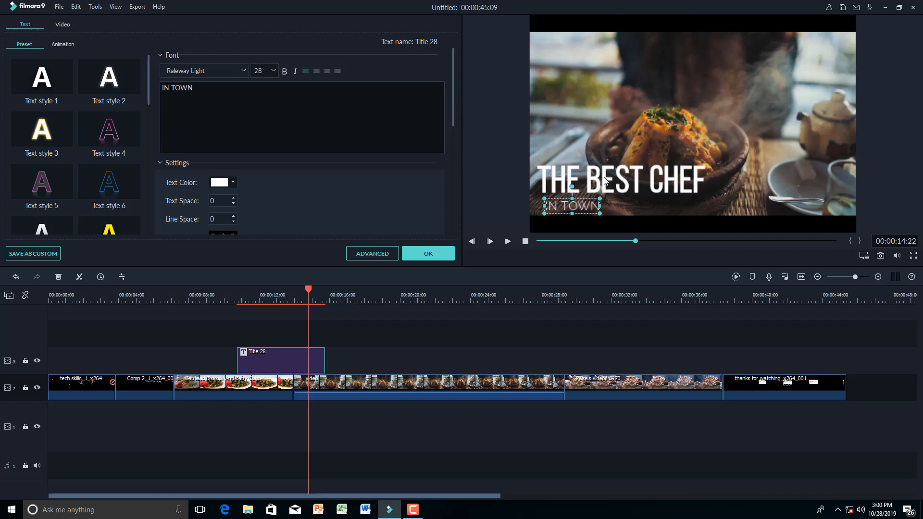
left_click(606, 180)
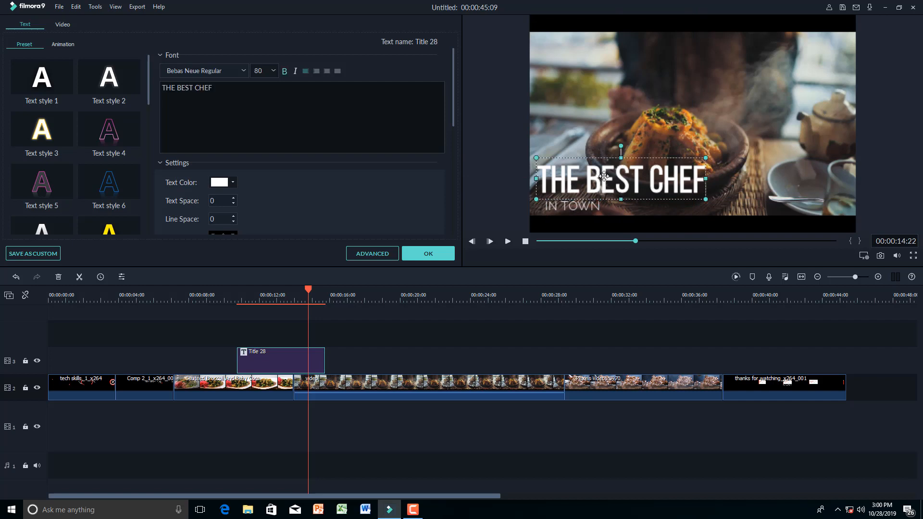
- Try orange and dark blue on THE BEST CHEF, then settle on green
left_click(234, 182)
left_click(240, 201)
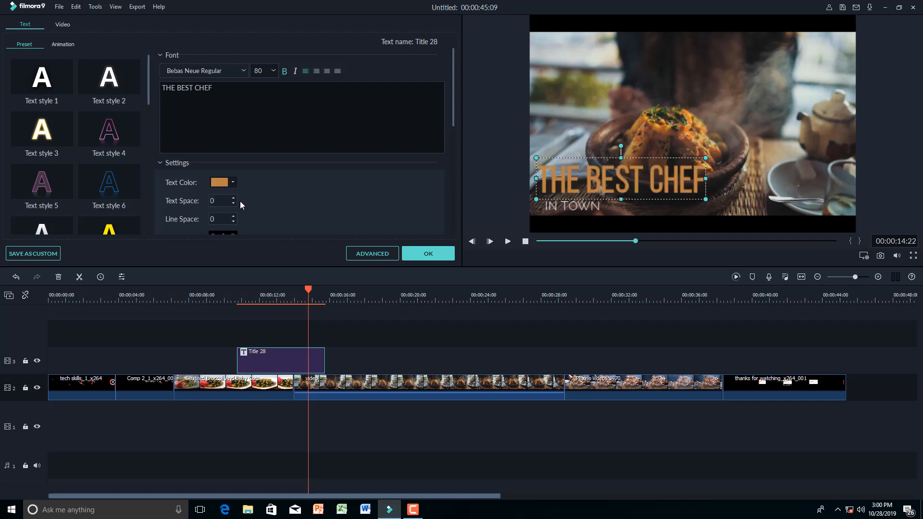
left_click(234, 183)
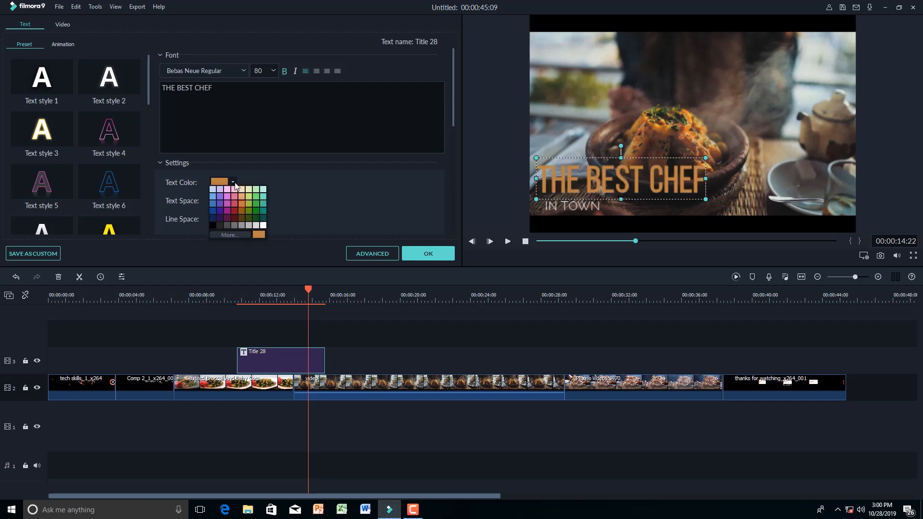
left_click(213, 210)
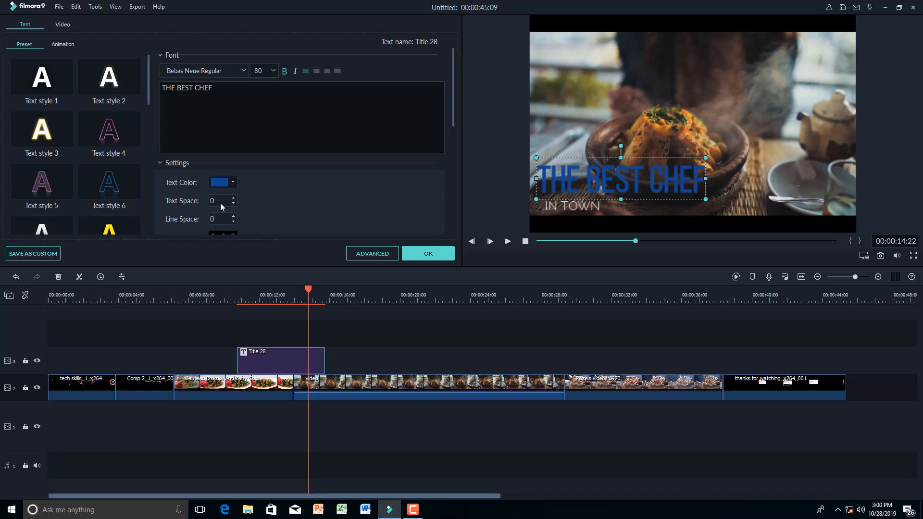
left_click(234, 183)
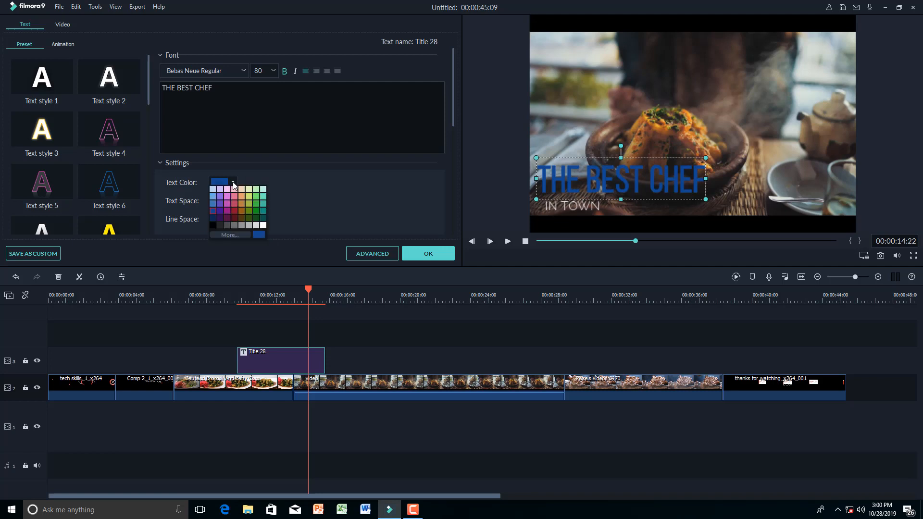
left_click(256, 206)
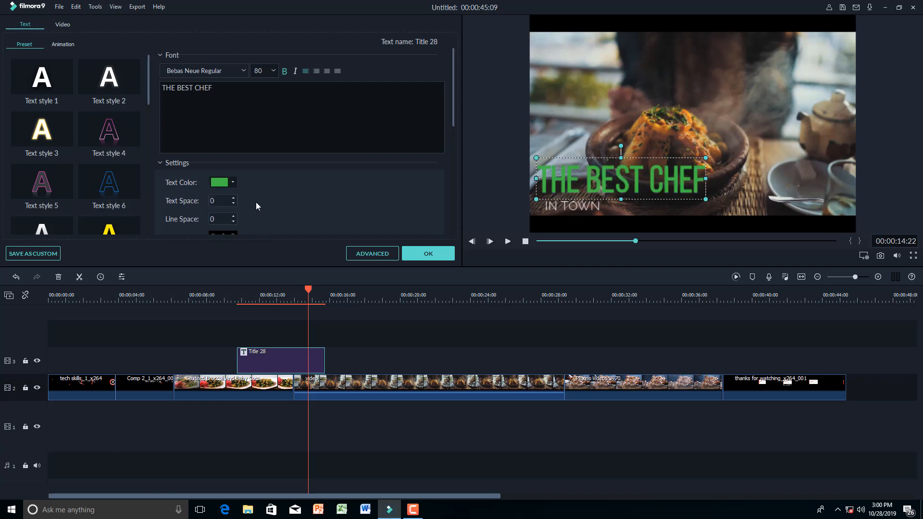
- Colour the IN TOWN subtitle green and confirm the Title 28 edits
left_click(572, 210)
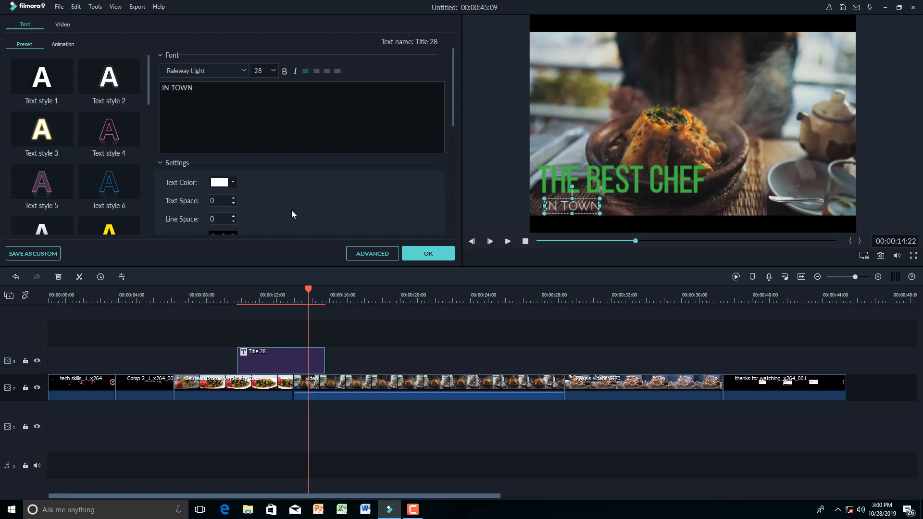
left_click(235, 182)
left_click(256, 204)
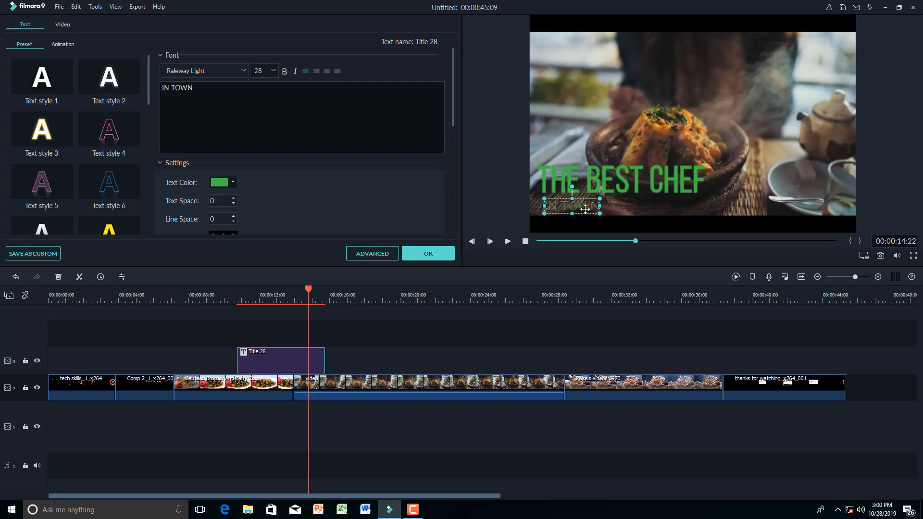
left_click(648, 224)
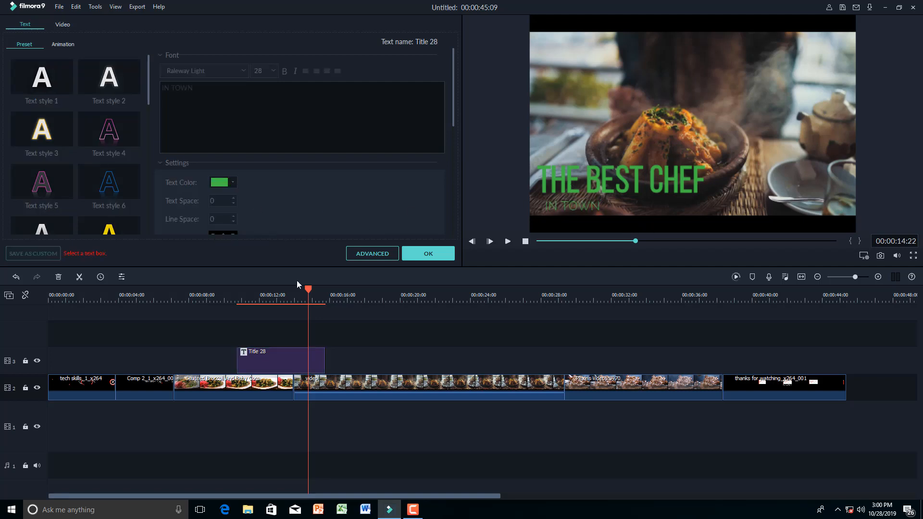
left_click(323, 356)
left_click(427, 255)
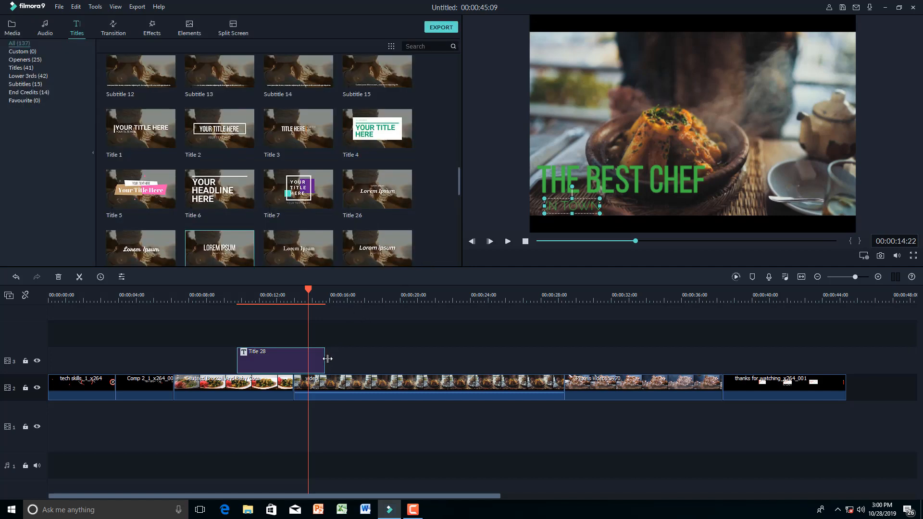
- Trim the Title 28 clip to about 1:20 and preview it from around 10 seconds
left_click_drag(325, 360, 268, 359)
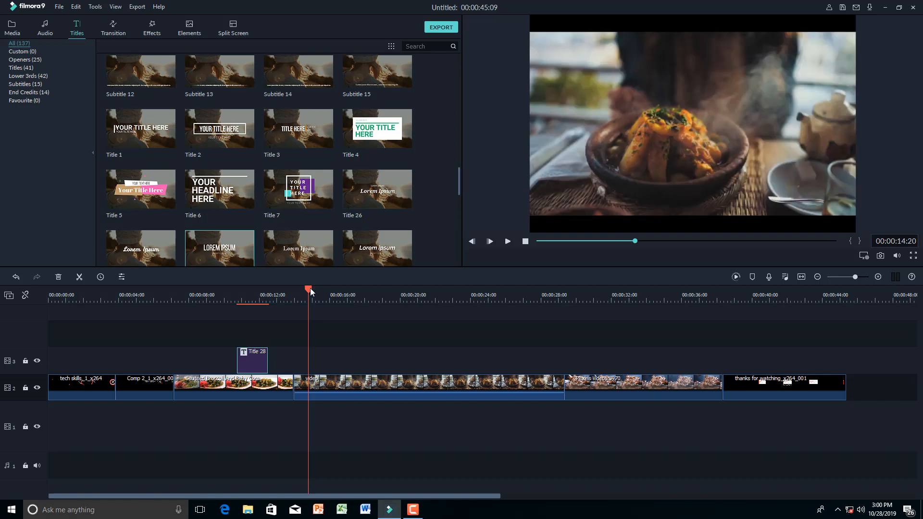
left_click(227, 291)
key("space")
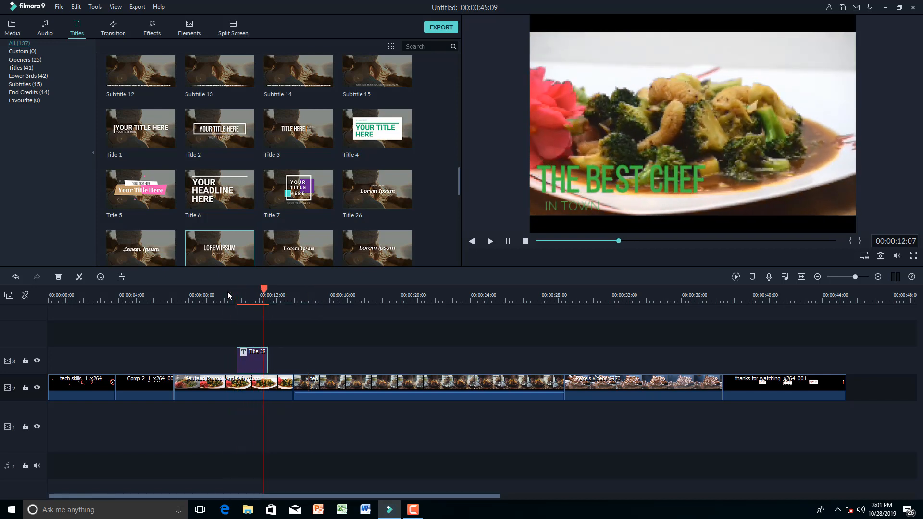
key("space")
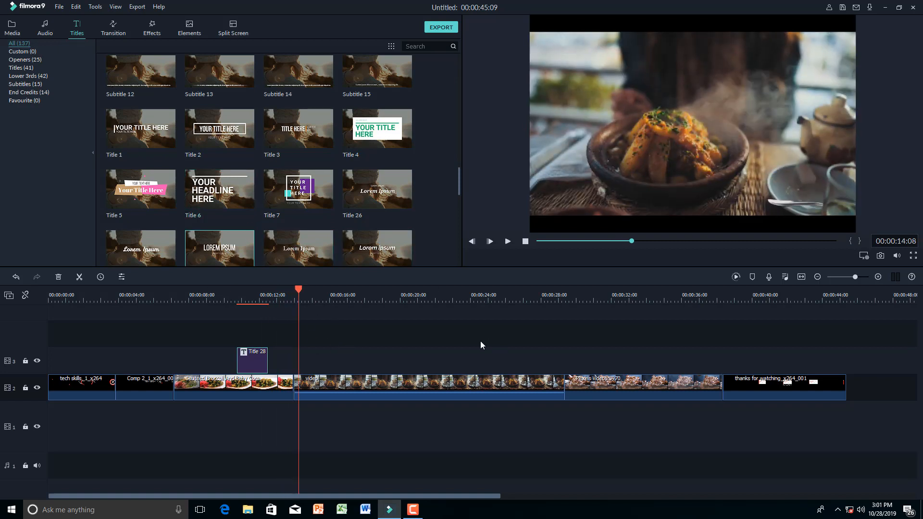
left_click(452, 329)
- Place a Flash transition between the intro logo and the subscribe clip and preview it
left_click(111, 25)
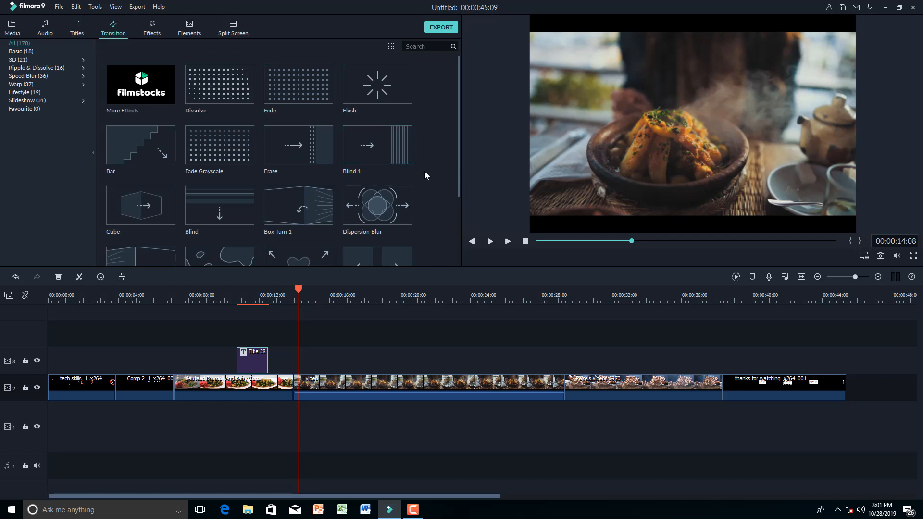
left_click(384, 81)
left_click_drag(386, 75, 113, 385)
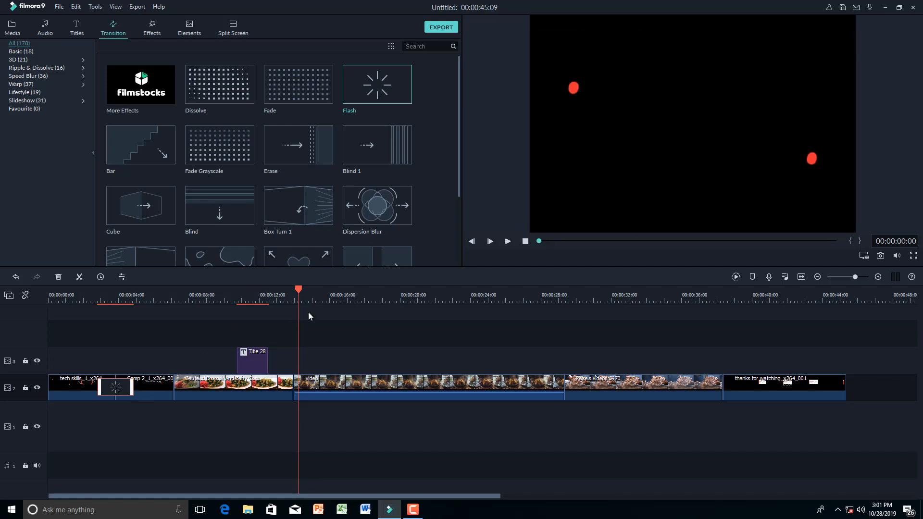
left_click_drag(298, 315, 96, 316)
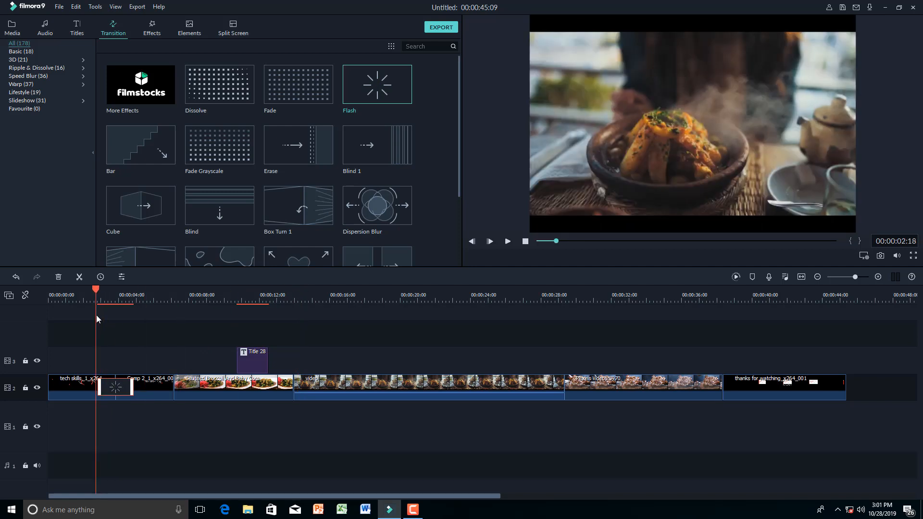
key("space")
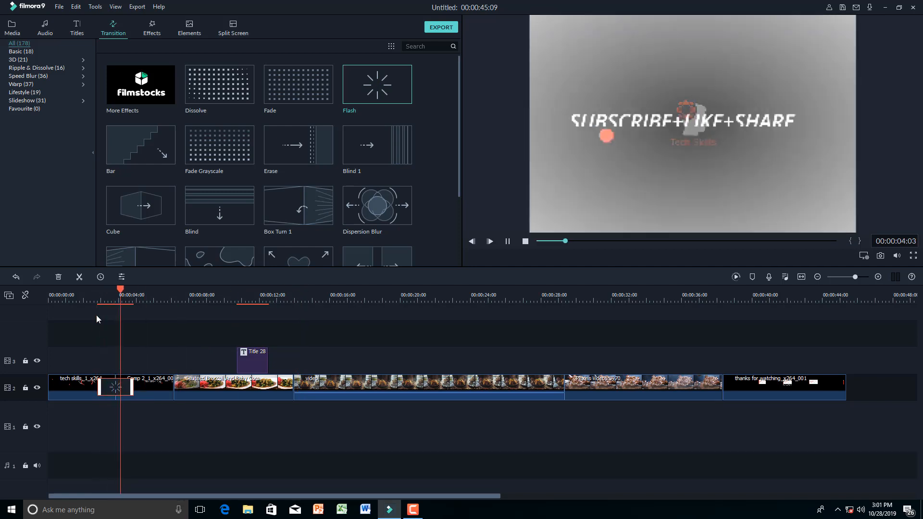
key("space")
- Shorten the Flash duration to 00:00:00:15 and drag Fade Grayscale onto the next cut
right_click(113, 387)
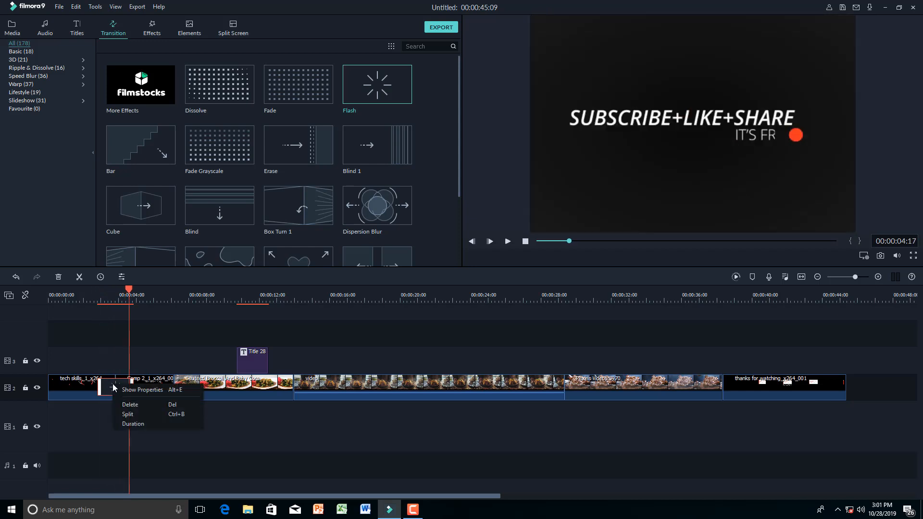
left_click(132, 422)
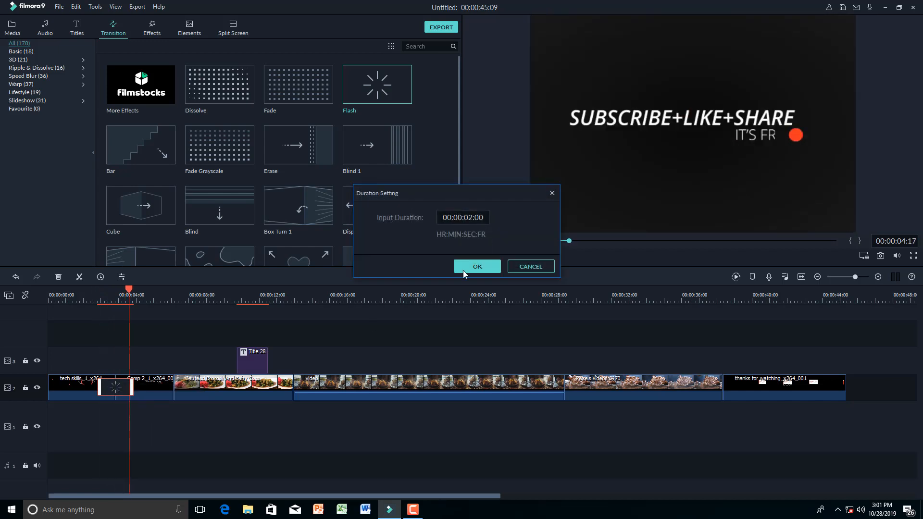
type("070019")
left_click(472, 266)
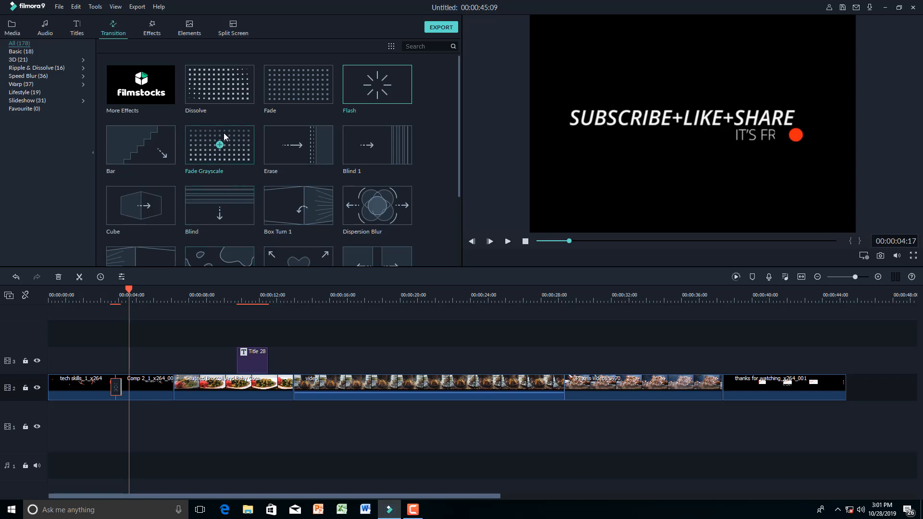
left_click_drag(223, 133, 170, 389)
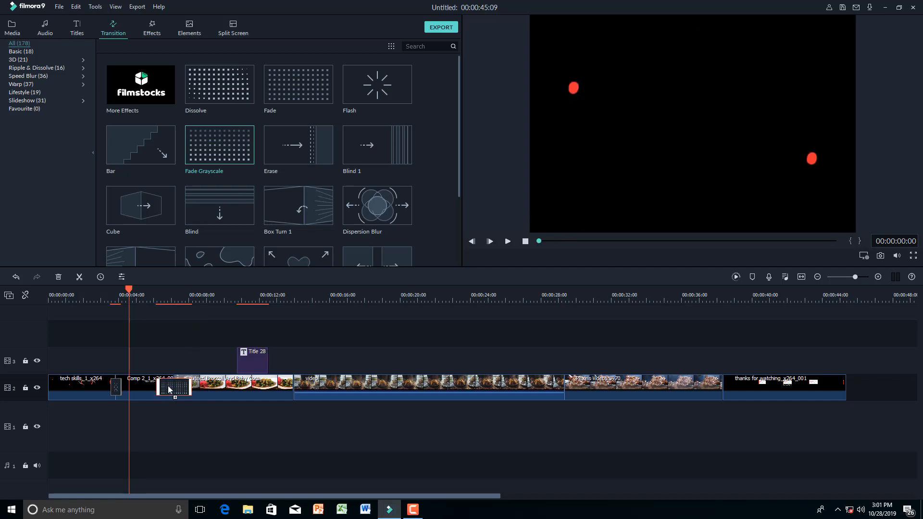
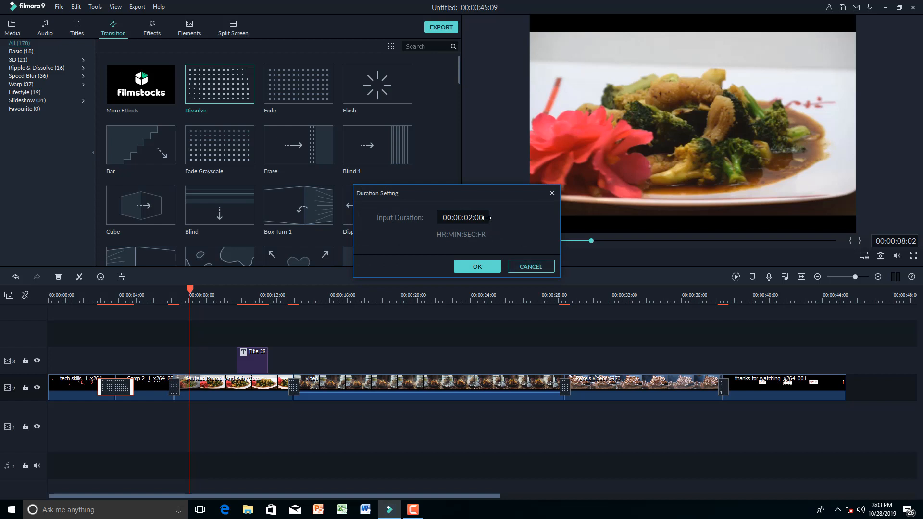
- Confirm the 00:00:00:15 transition duration and preview the video from the opening logo
left_click(491, 269)
left_click_drag(190, 291, 106, 299)
key("space")
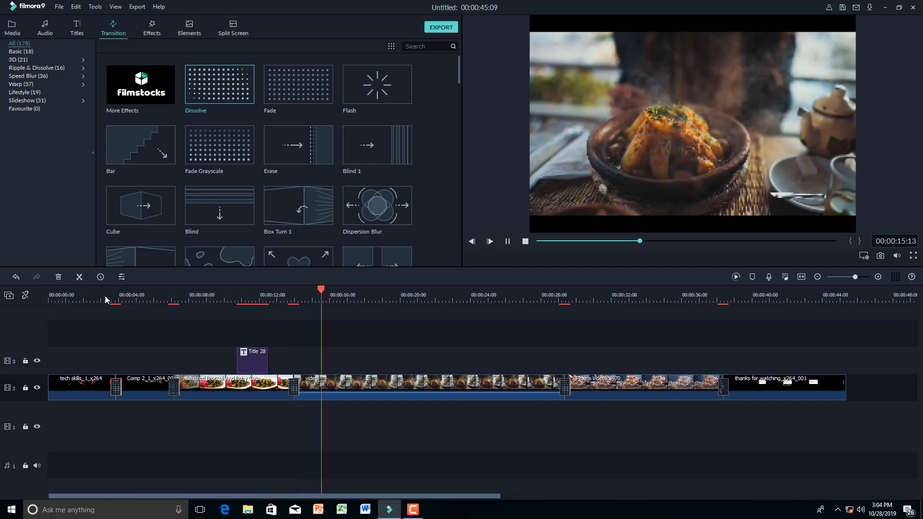
key("space")
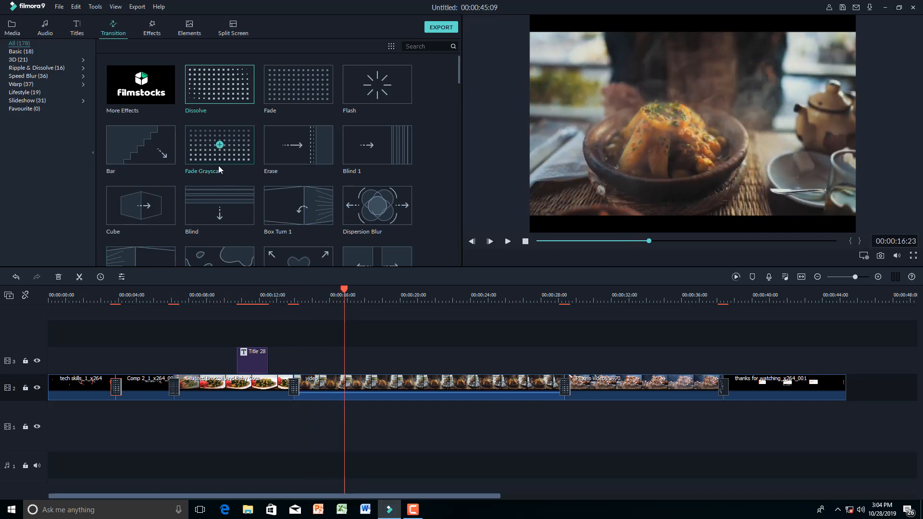
- Place the Title 5 preset on the top track above the food clip at about 00:00:23
left_click(79, 32)
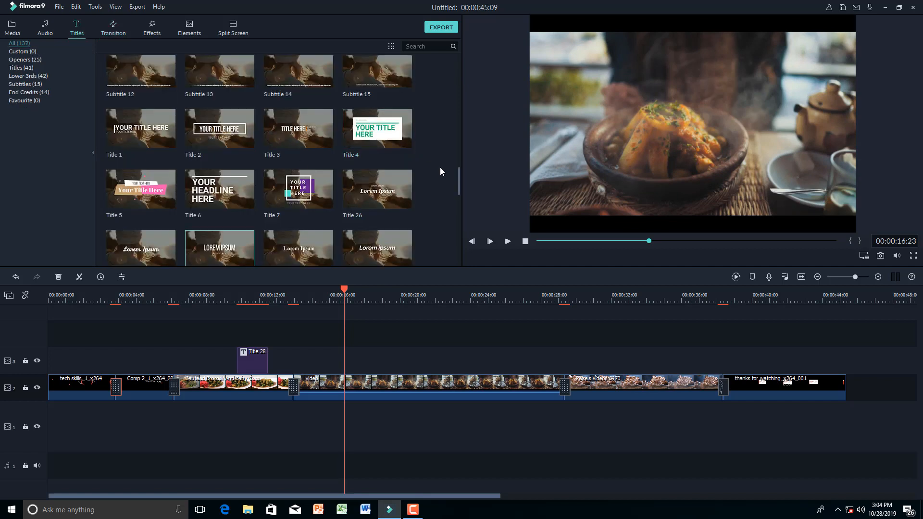
left_click(140, 186)
left_click_drag(141, 186, 453, 360)
left_click_drag(347, 290, 463, 303)
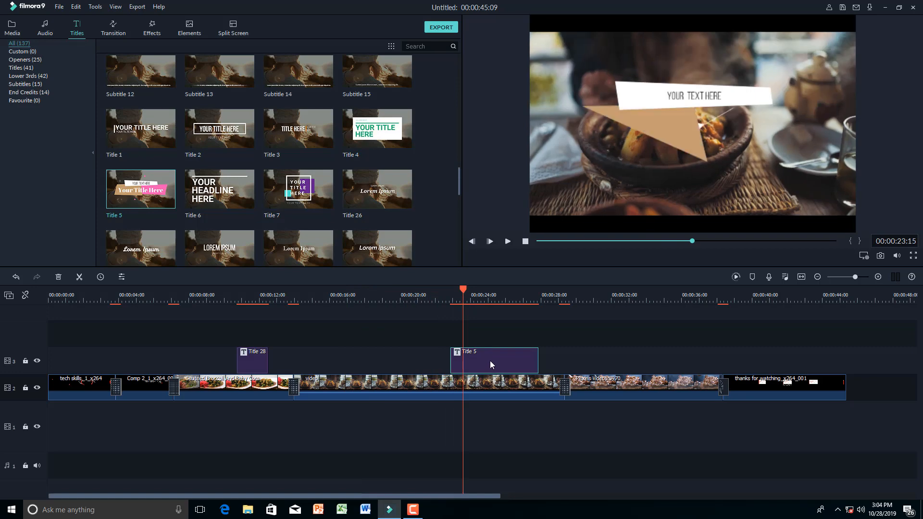
double_click(491, 364)
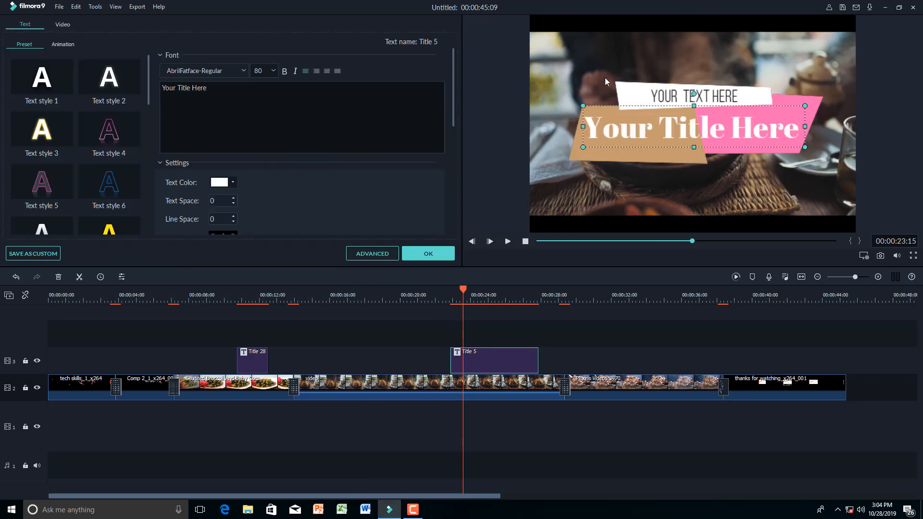
- Move Your Title Here, the banner shapes and YOUR TEXT HERE lower in the frame
left_click(659, 92)
left_click(647, 115)
left_click(644, 153)
left_click(648, 148)
left_click_drag(643, 149, 627, 224)
left_click_drag(616, 156, 606, 204)
left_click(678, 97)
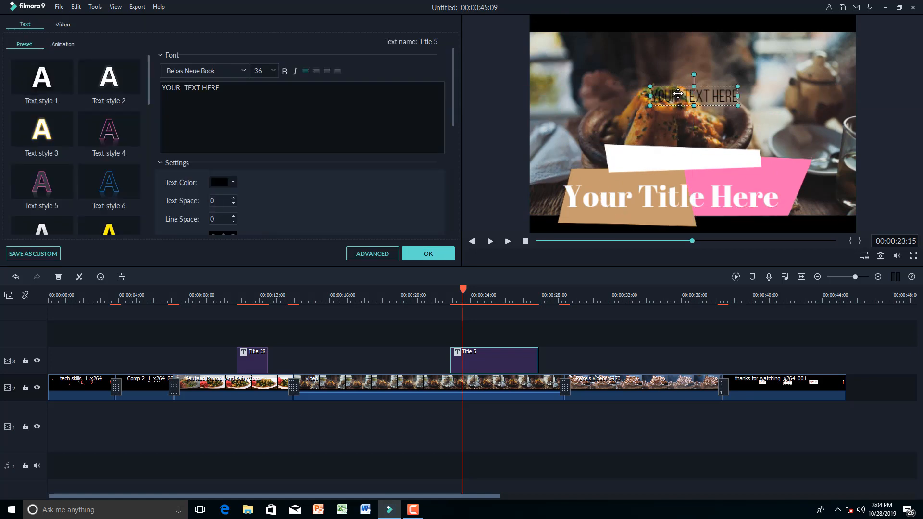
left_click_drag(676, 107, 651, 159)
- Squeeze the title graphic narrower from the right and nudge Your Title Here up-left
left_click(794, 176)
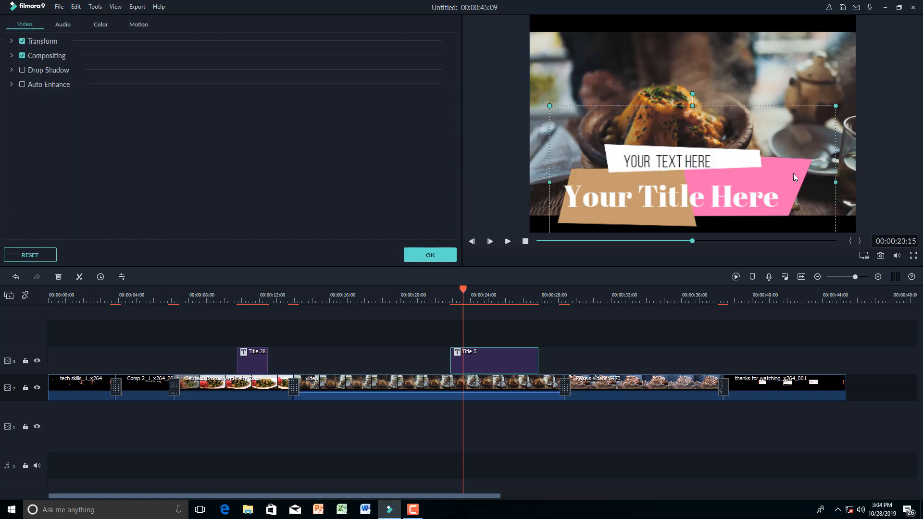
left_click_drag(835, 183, 764, 185)
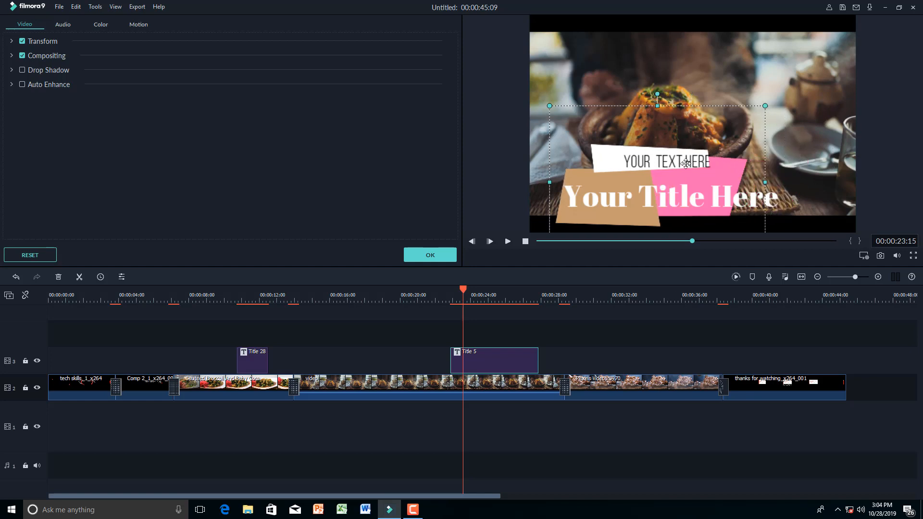
left_click_drag(688, 201, 681, 198)
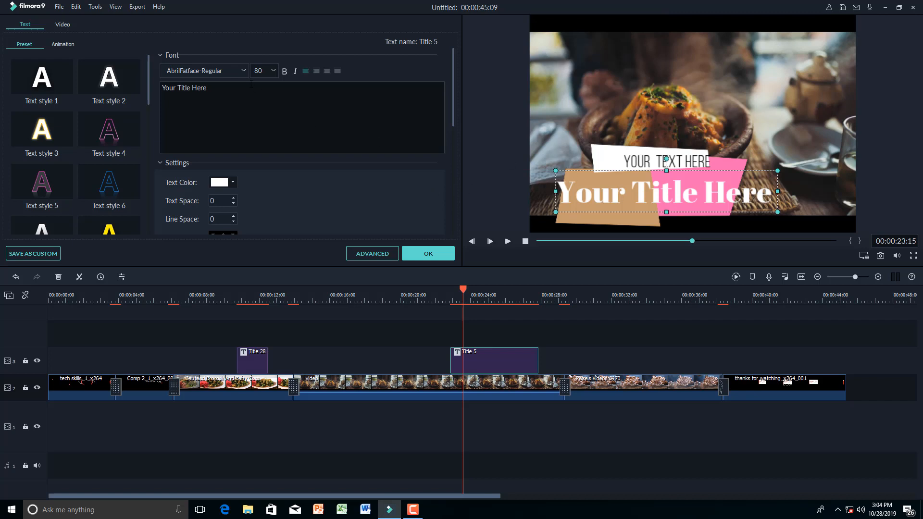
- Set Your Title Here to font size 64 and realign it on the banner
left_click(274, 71)
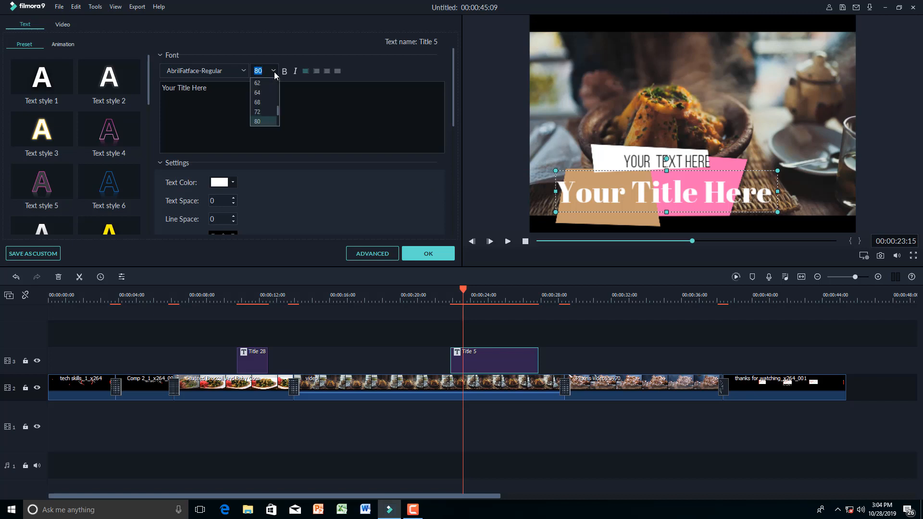
left_click(263, 102)
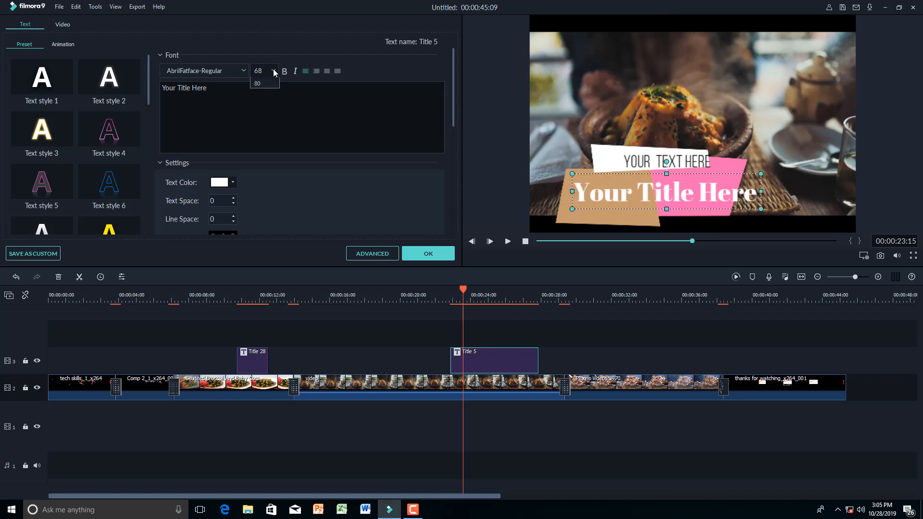
left_click(274, 71)
left_click(262, 93)
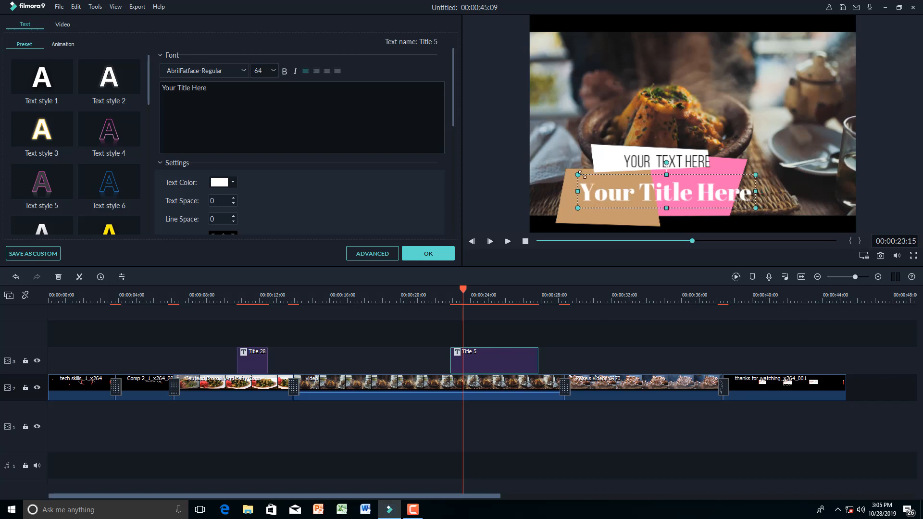
left_click_drag(661, 193, 645, 197)
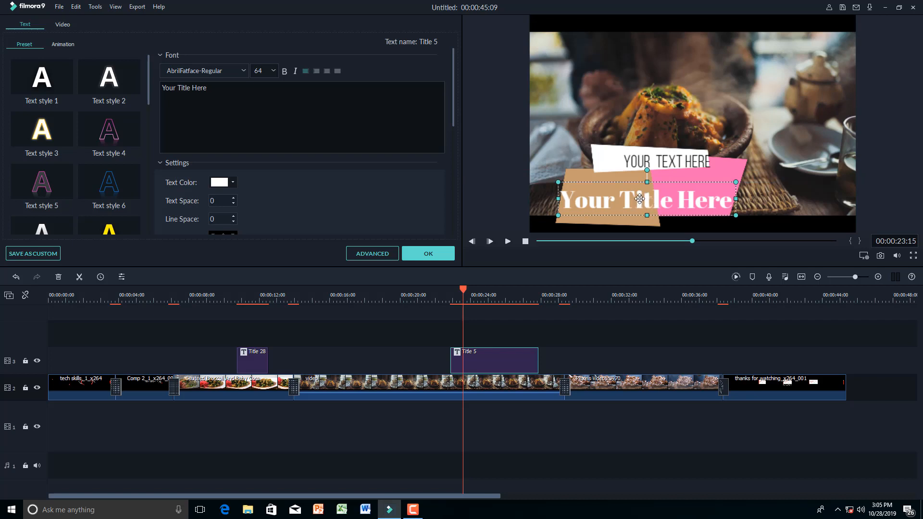
left_click(637, 165)
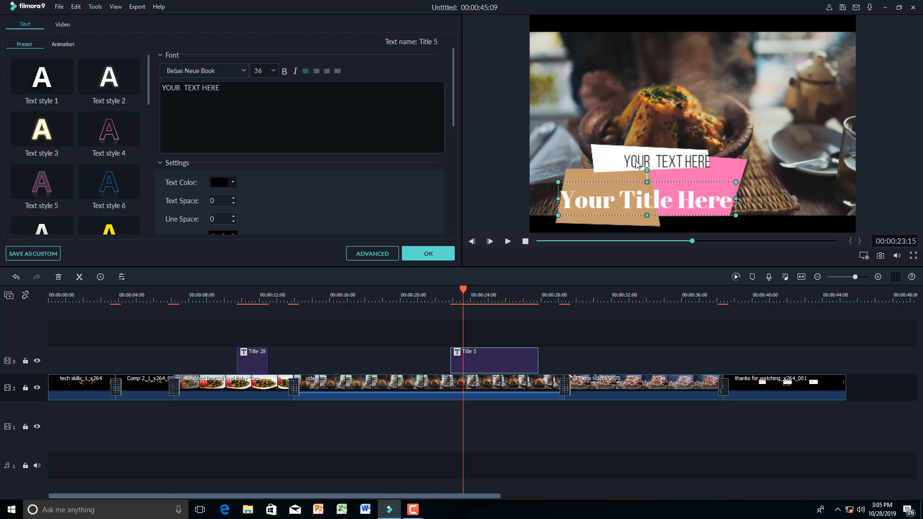
- Retype the small title line as TECHSKILL and the large line as SUBSCRIBE
key("shift+Left")
key("shift+Left")
key("shift+Left")
key("shift+Left")
key("shift+Left")
key("shift+Left")
key("shift+Left")
key("shift+Left")
key("shift+Left")
key("shift+Left")
key("shift+Left")
key("shift+Left")
key("shift+Left")
key("shift+Left")
key("shift+Left")
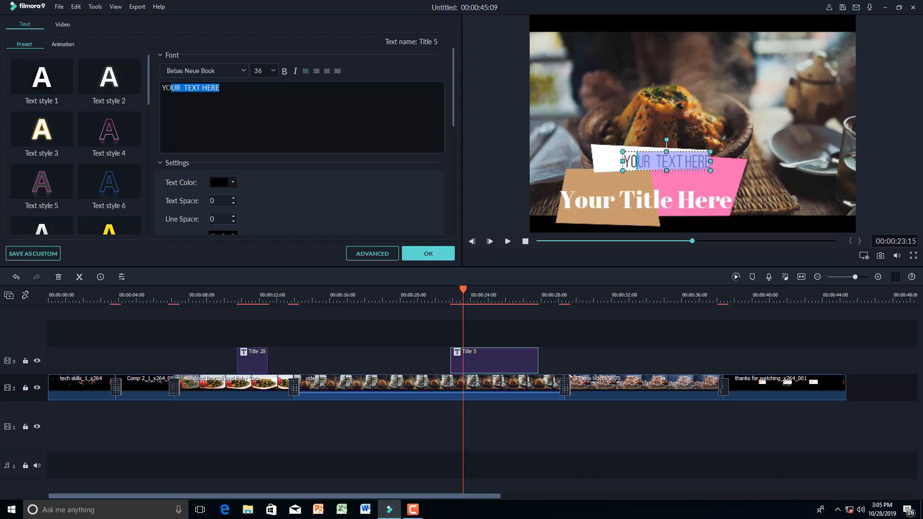
type("TE")
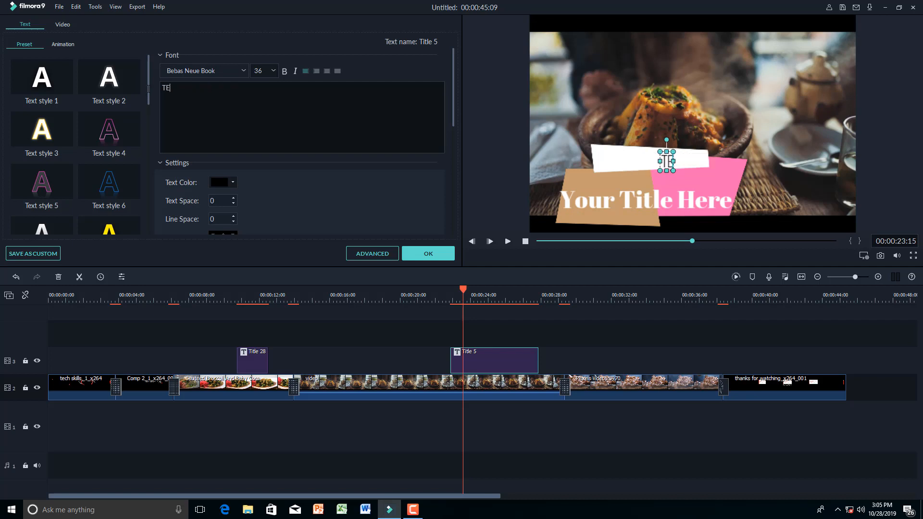
type("CH")
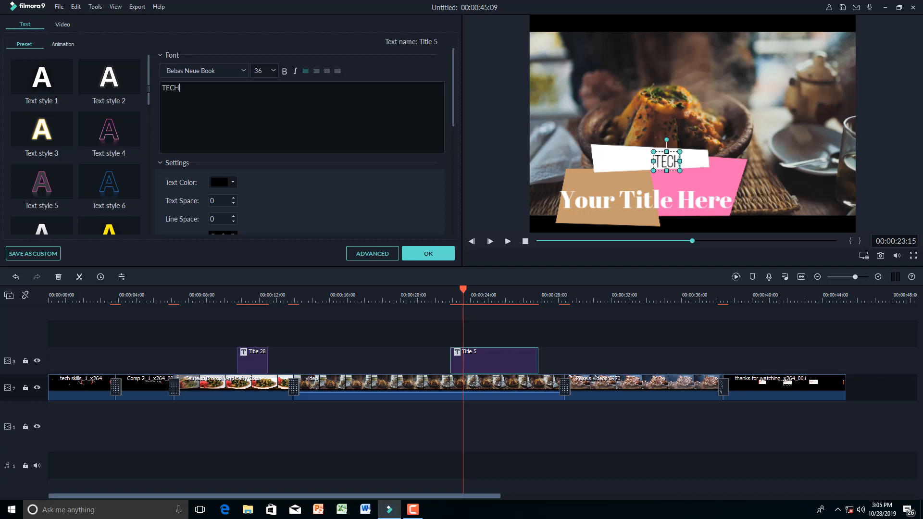
type("SKILL")
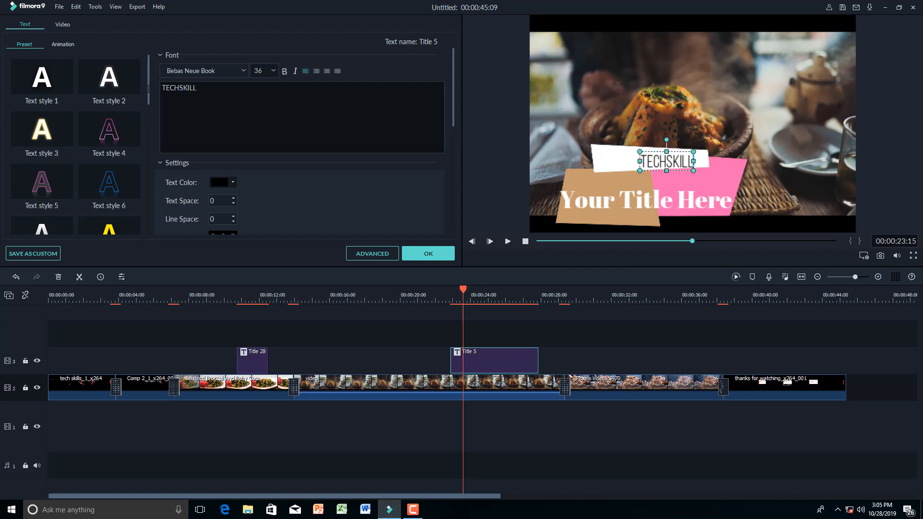
left_click(625, 196)
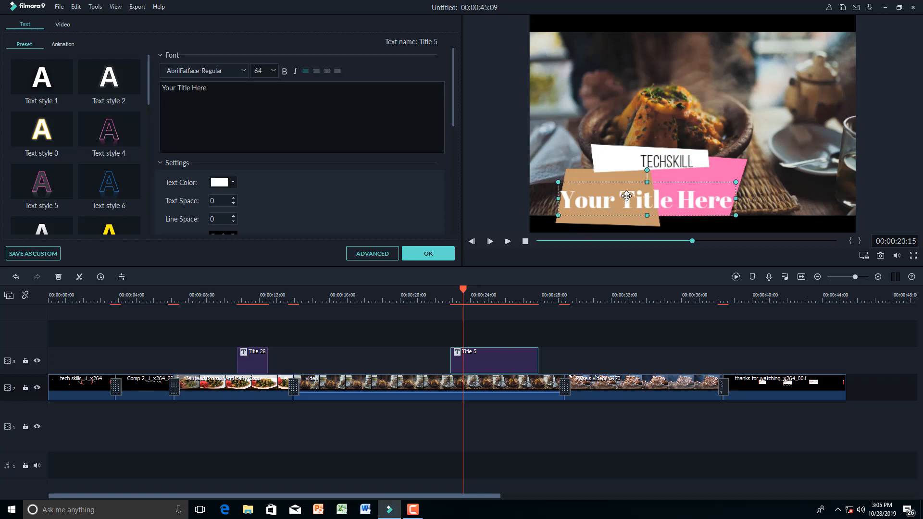
key("ctrl+a")
type("SUBSCRIBE")
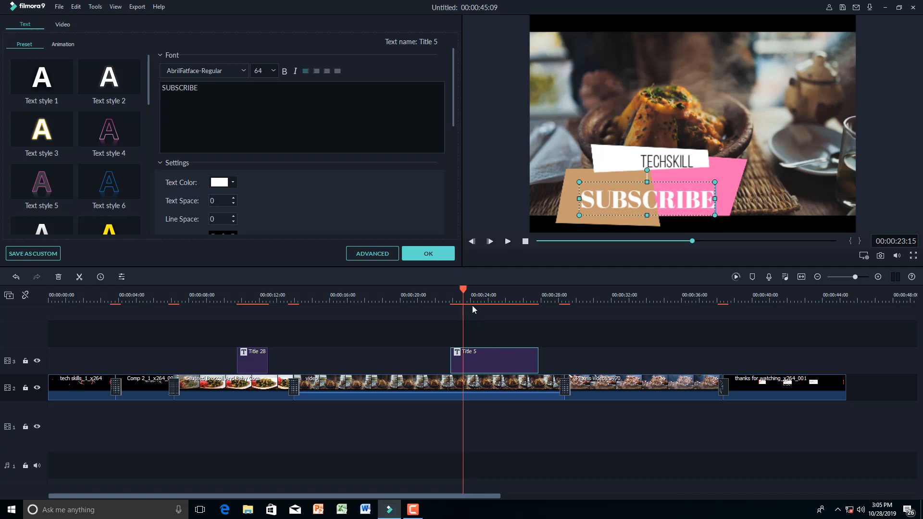
- Trim Title 5 to about 2 seconds, play from the start, and park at 00:00:23:23
left_click_drag(537, 362, 492, 361)
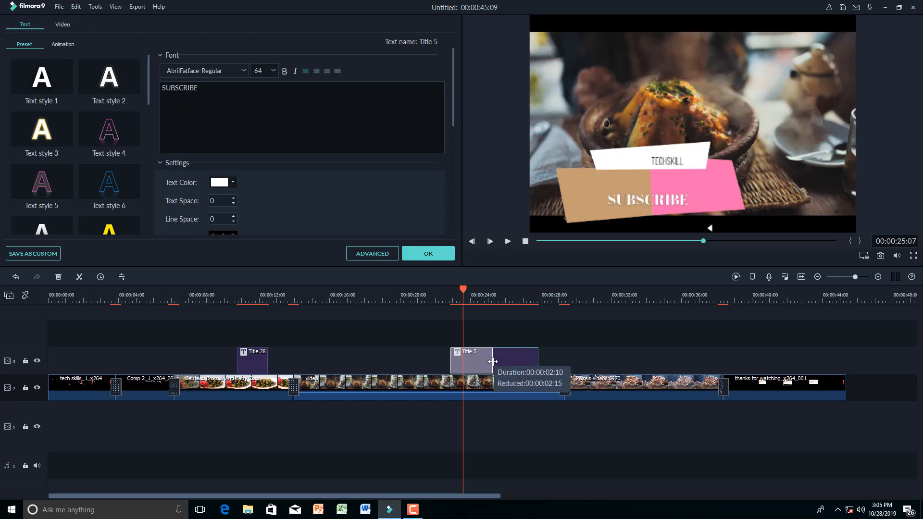
left_click_drag(464, 288, 41, 313)
key("space")
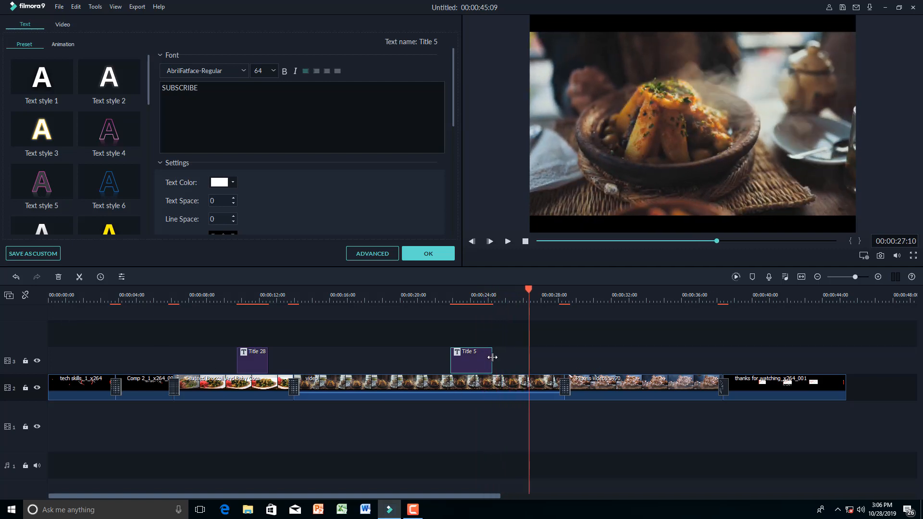
left_click_drag(529, 291, 450, 294)
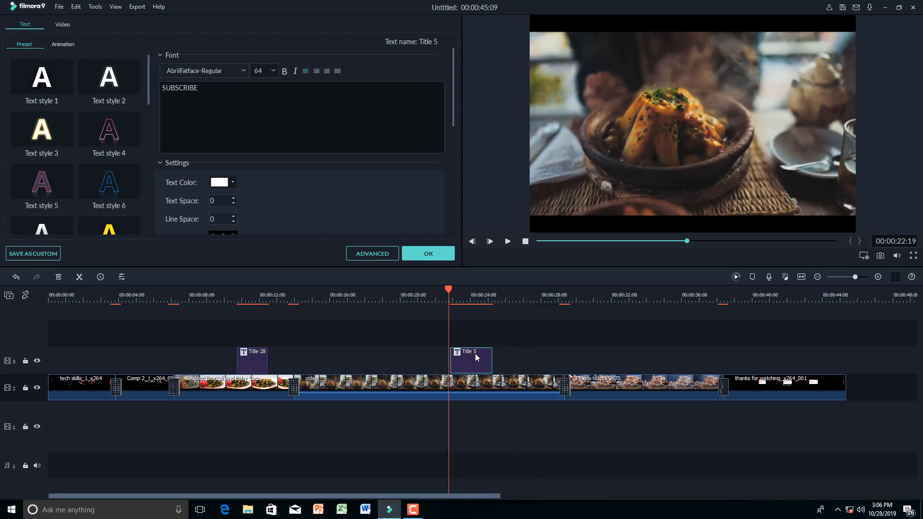
left_click(469, 290)
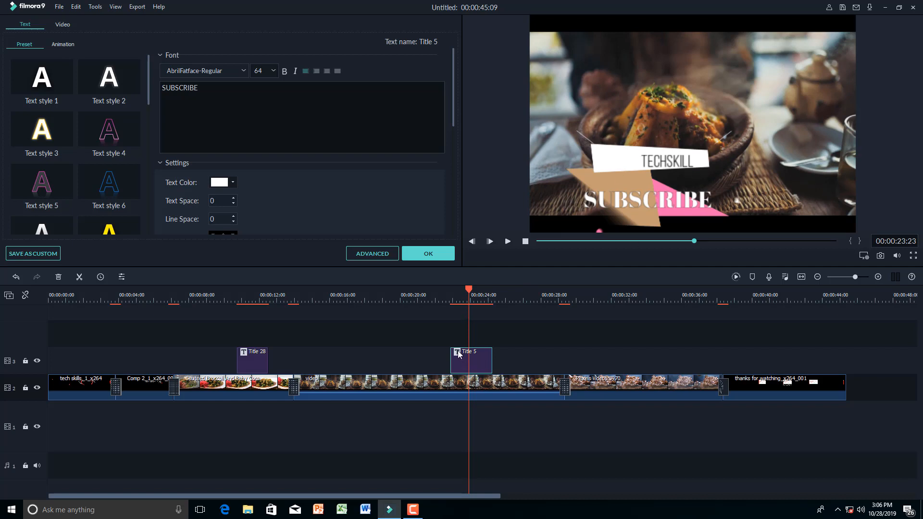
left_click(613, 168)
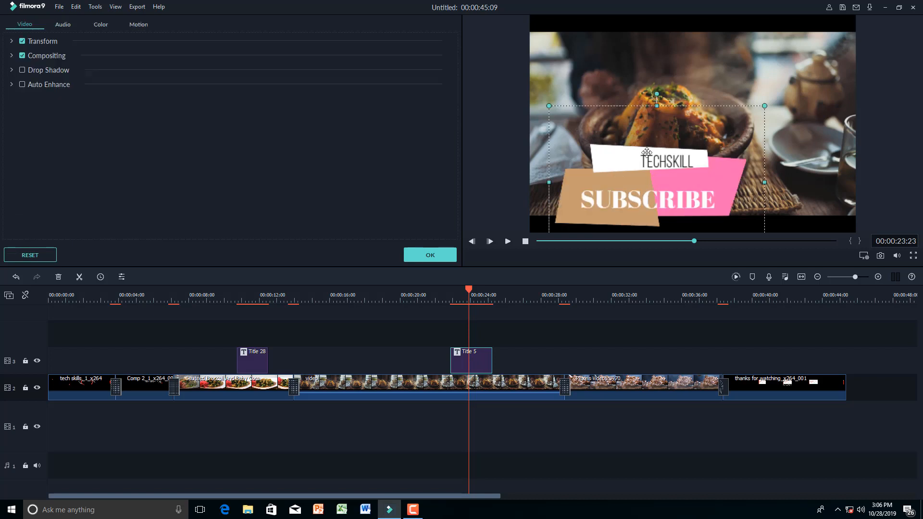
left_click_drag(639, 174, 761, 184)
double_click(675, 164)
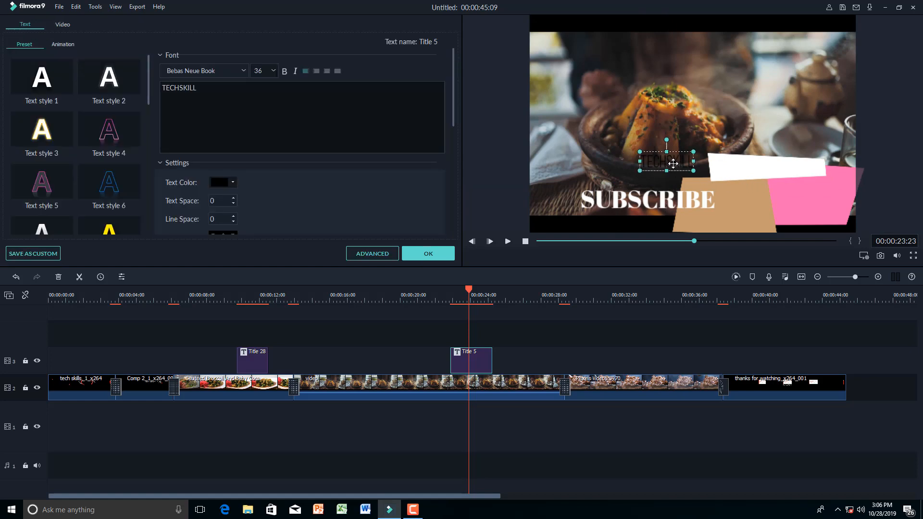
left_click_drag(661, 163, 744, 166)
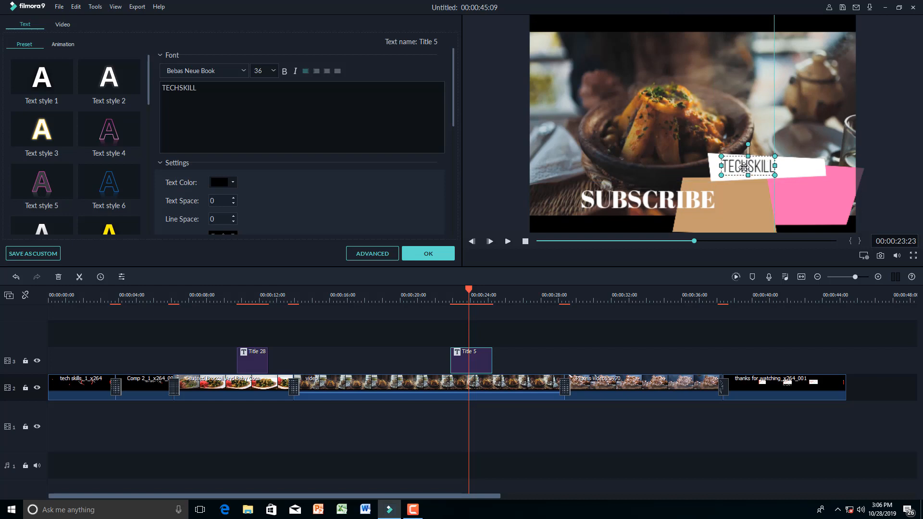
left_click(645, 200)
left_click_drag(646, 199, 755, 206)
left_click_drag(698, 221, 698, 220)
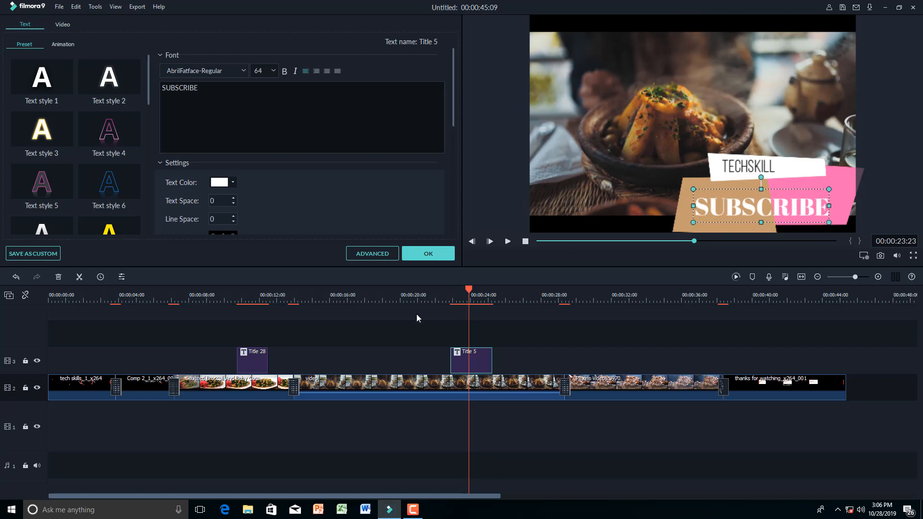
left_click_drag(467, 290, 445, 287)
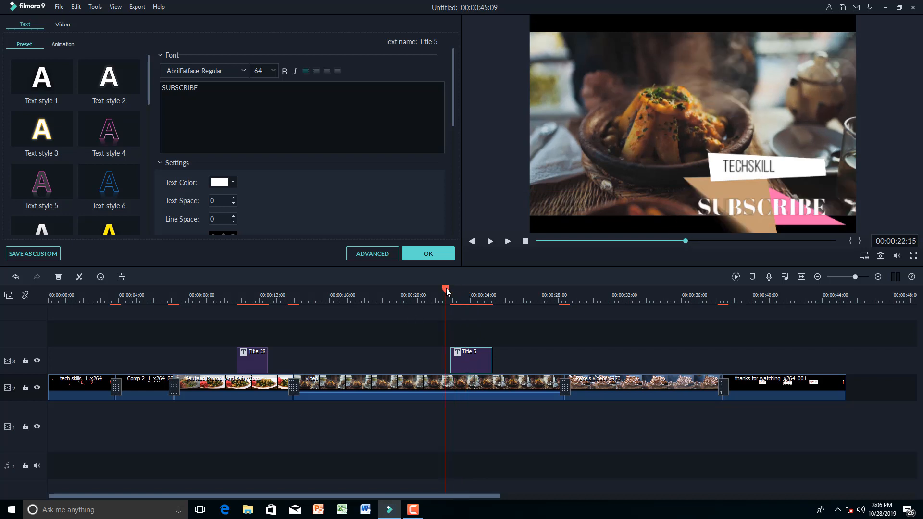
key("space")
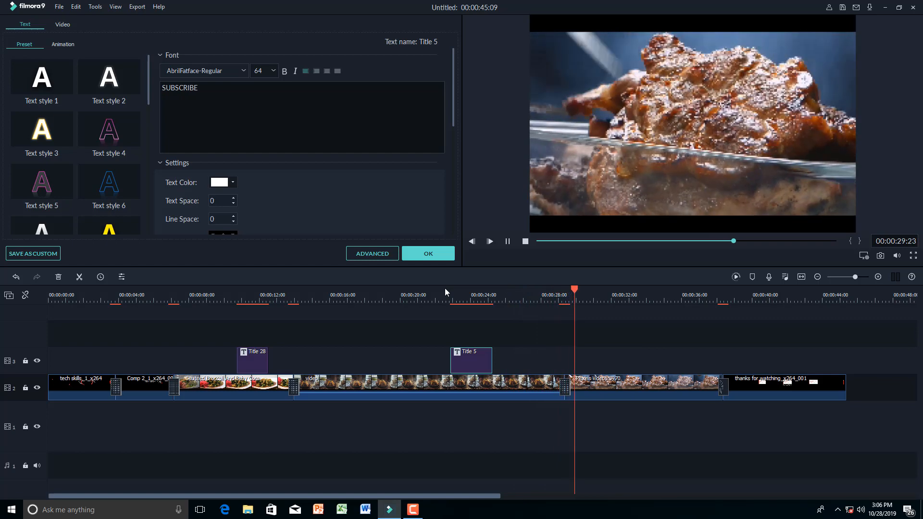
key("space")
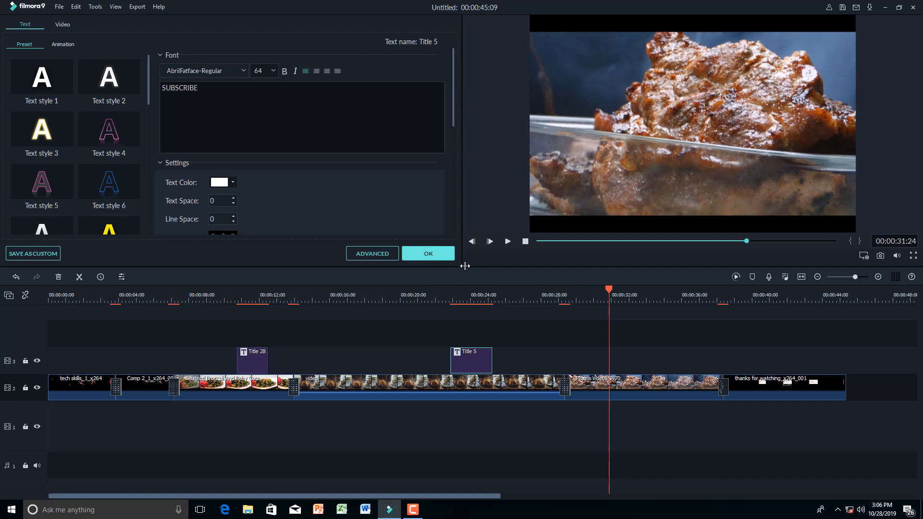
- Confirm the title edits and place the Drift song on the audio track
left_click(428, 254)
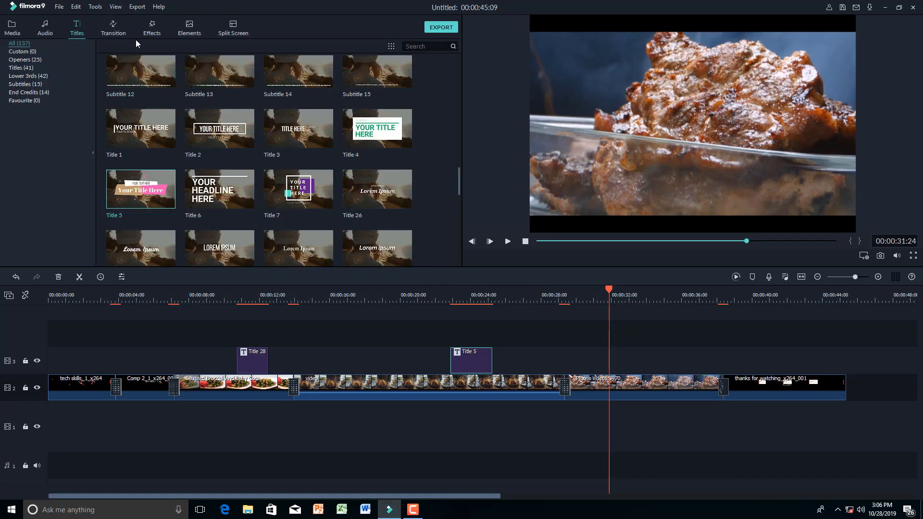
left_click(46, 28)
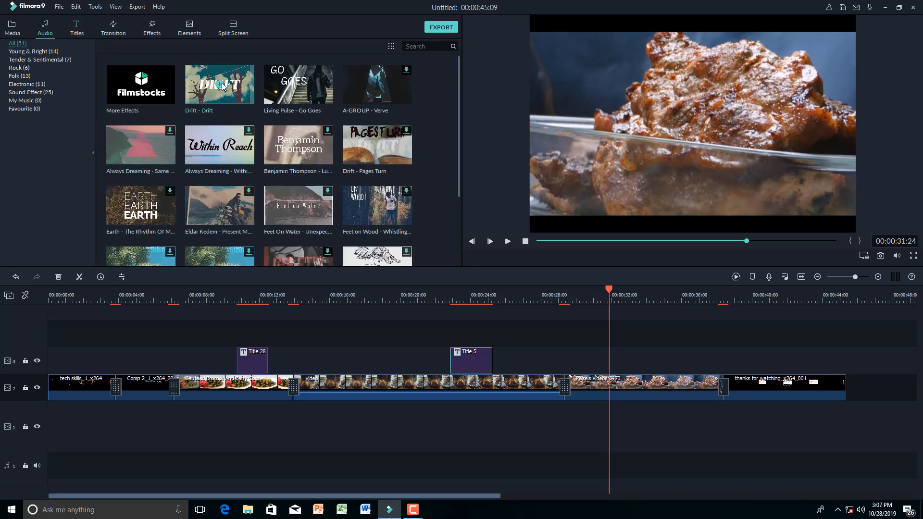
left_click_drag(228, 81, 49, 429)
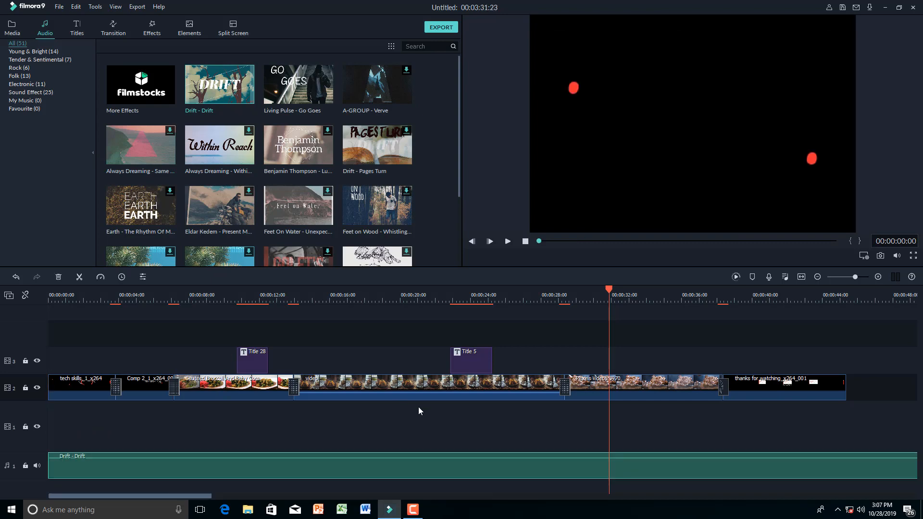
- Move all video and title clips down one track
left_click_drag(431, 435, 52, 426)
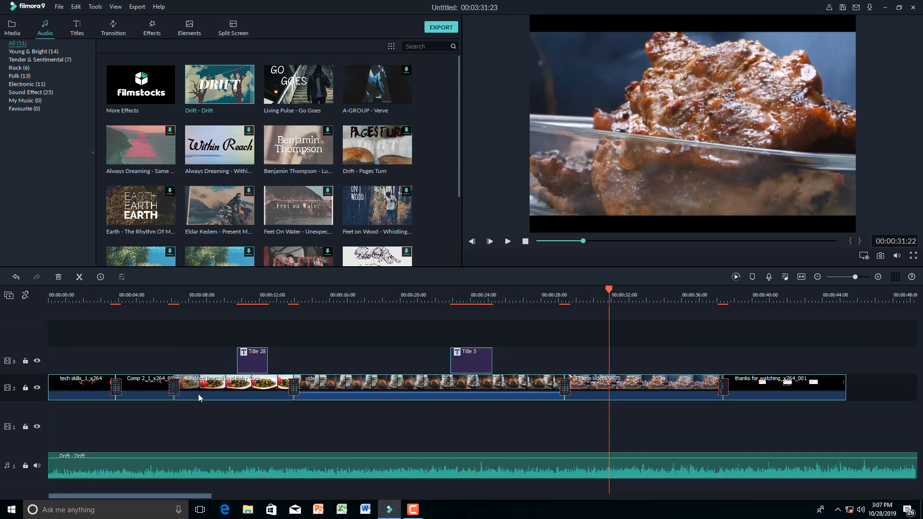
left_click_drag(196, 397, 194, 418)
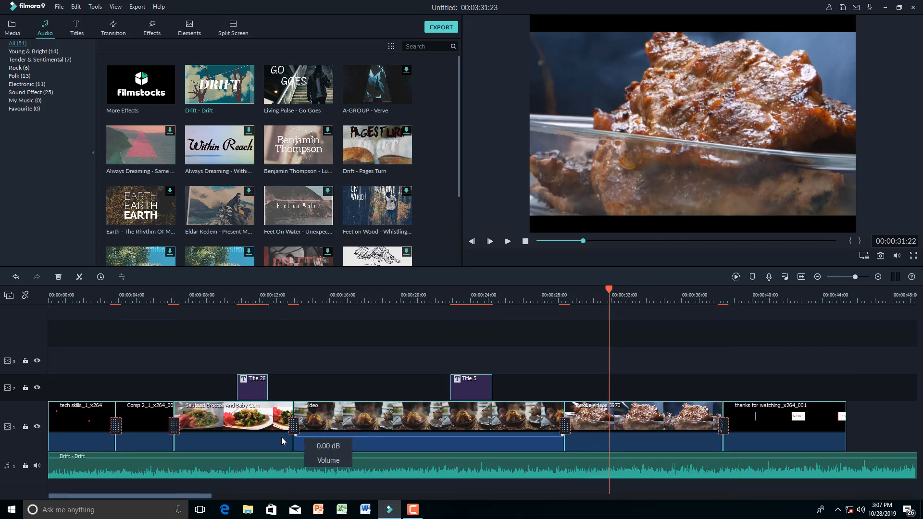
left_click(512, 301)
- Lower the Drift volume to -25.32 dB, preview, then raise it to -15.68 dB
left_click(43, 311)
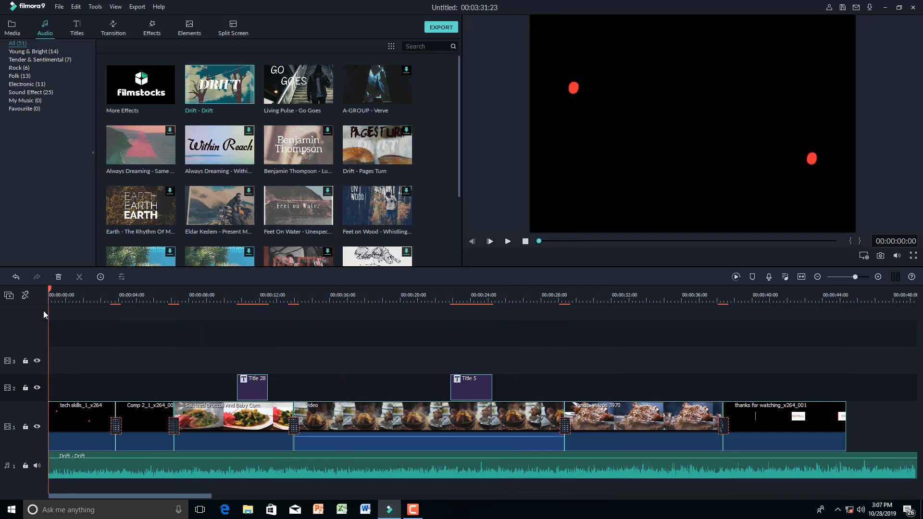
key("space")
key("space")
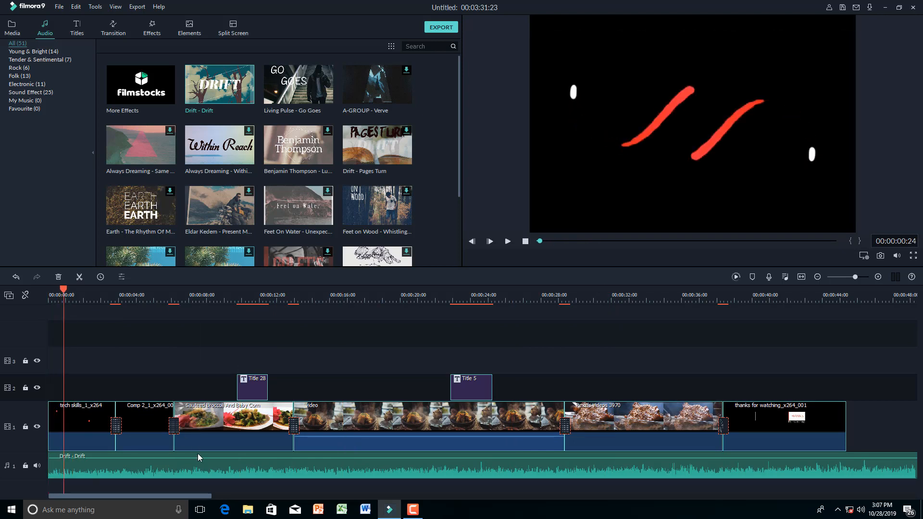
left_click_drag(202, 459, 201, 465)
key("space")
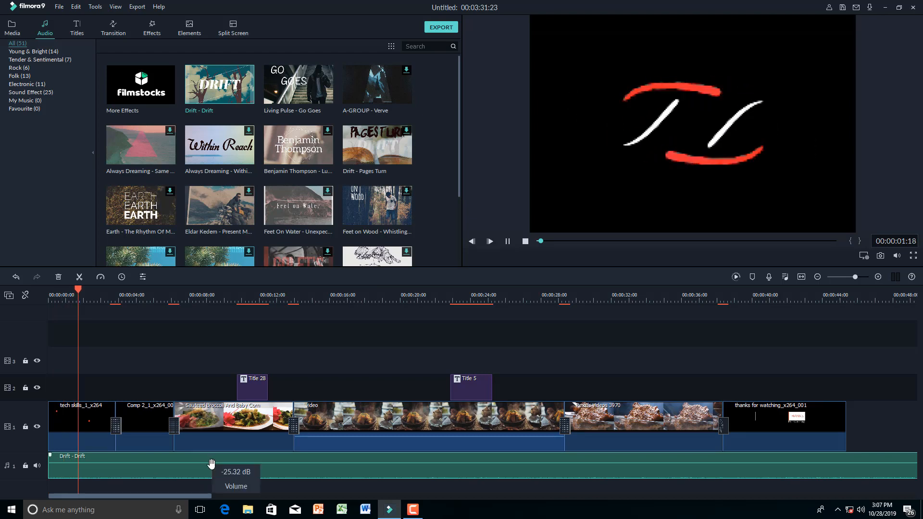
key("space")
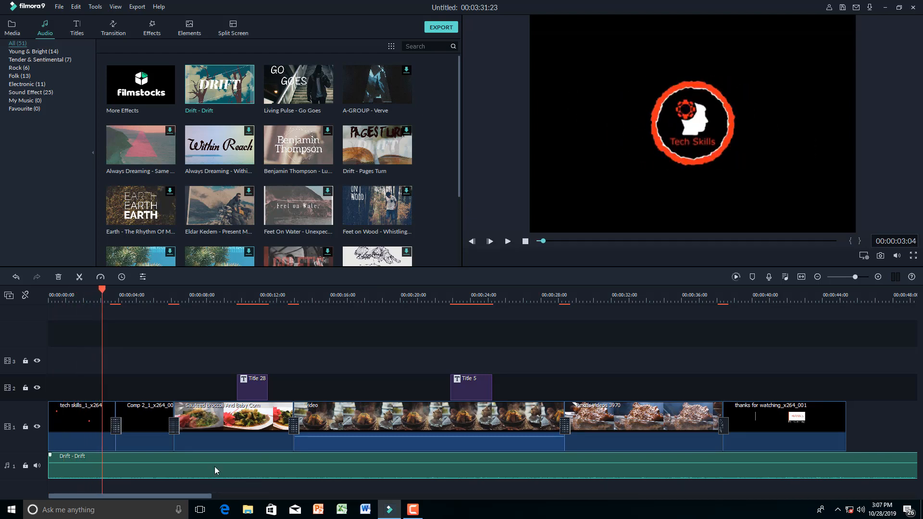
left_click_drag(214, 464, 214, 462)
key("space")
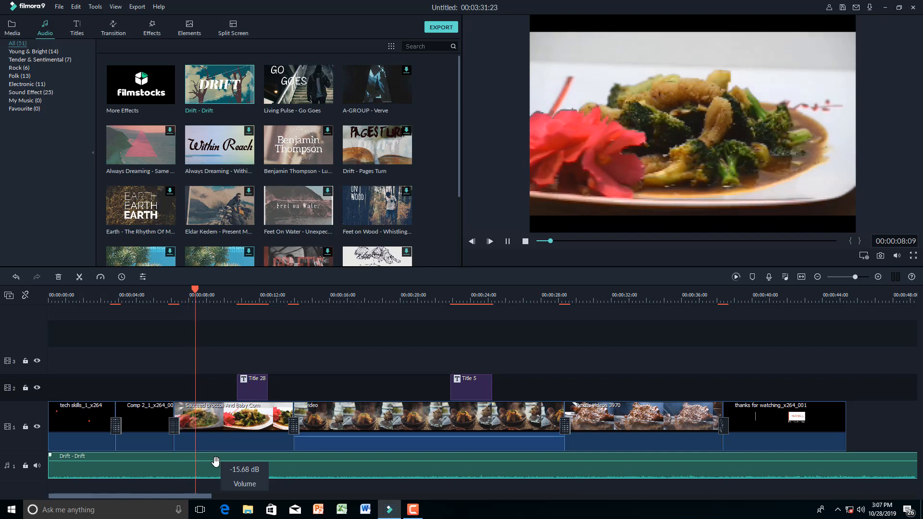
key("space")
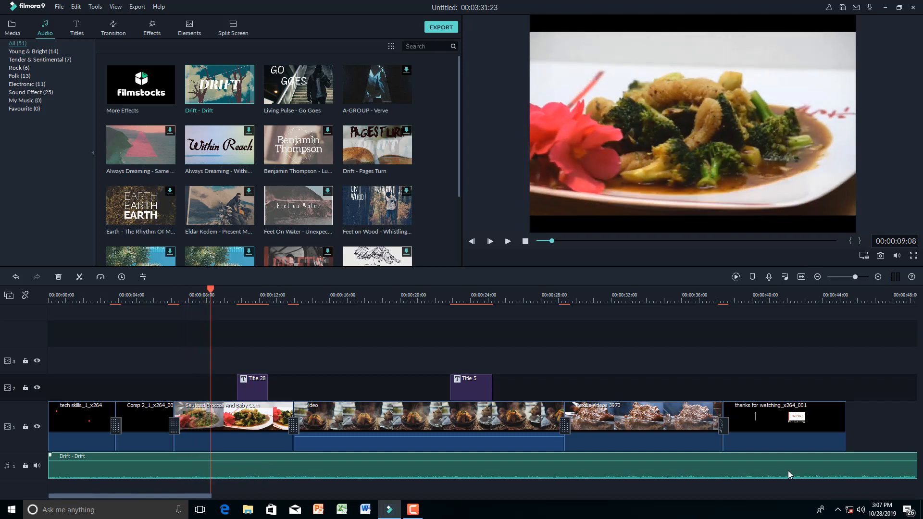
left_click_drag(586, 327, 870, 331)
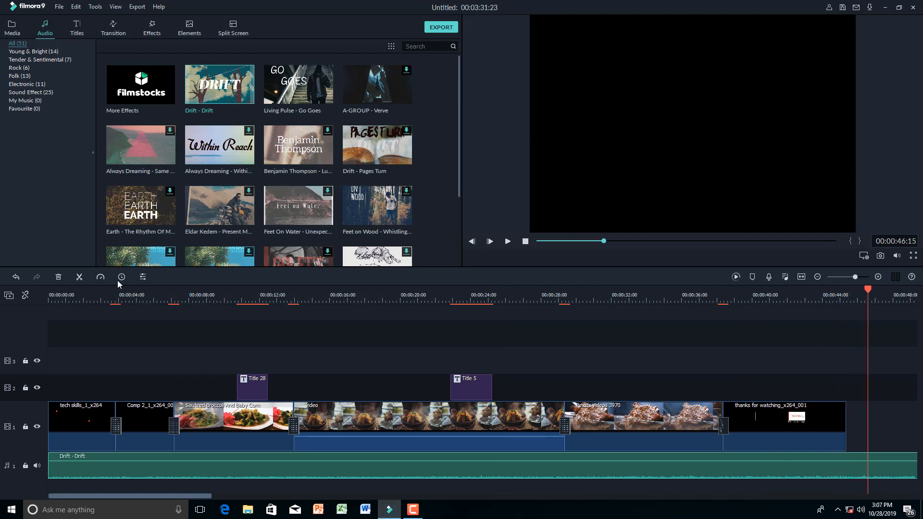
- Split the Drift music at the playhead and delete the trailing part
left_click(79, 276)
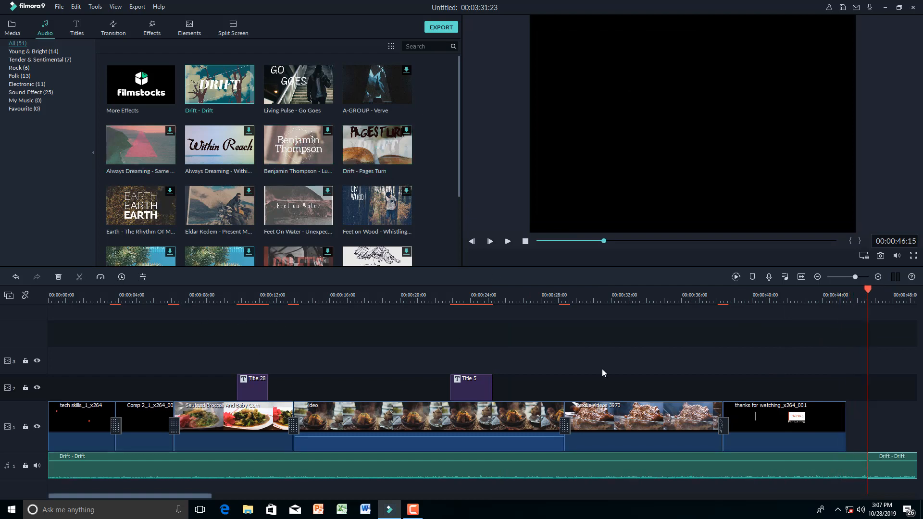
left_click(901, 463)
key("Delete")
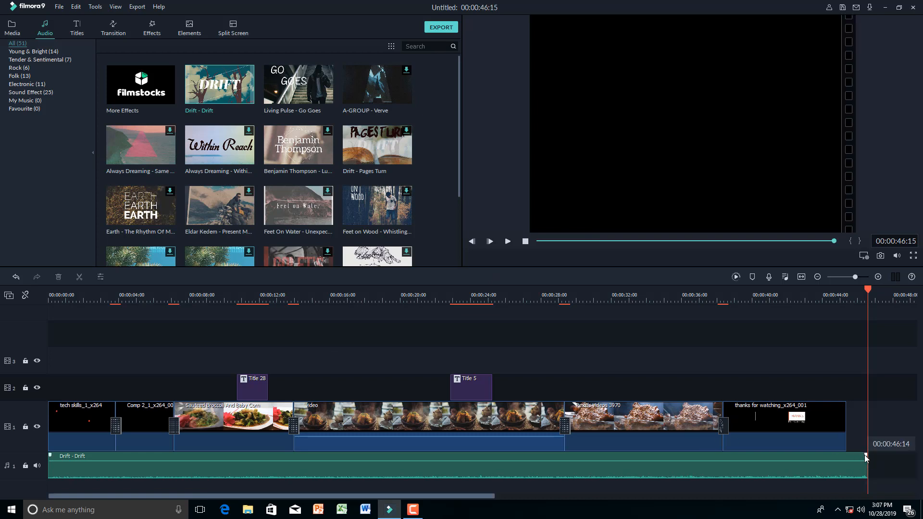
- Fade out the music's end, extend it to 00:00:47:13, and return to the start
left_click_drag(867, 454, 849, 456)
left_click(850, 471)
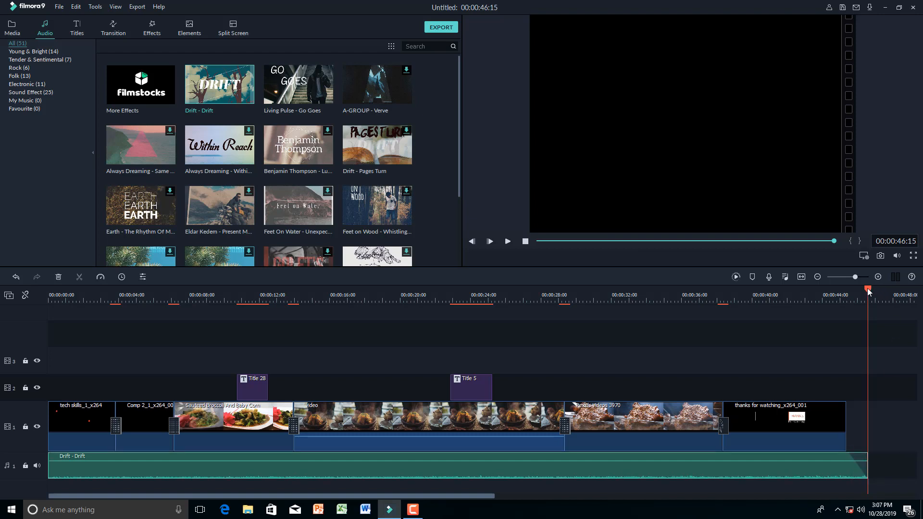
left_click_drag(867, 289, 834, 290)
left_click_drag(868, 465, 884, 465)
left_click_drag(834, 291, 1, 313)
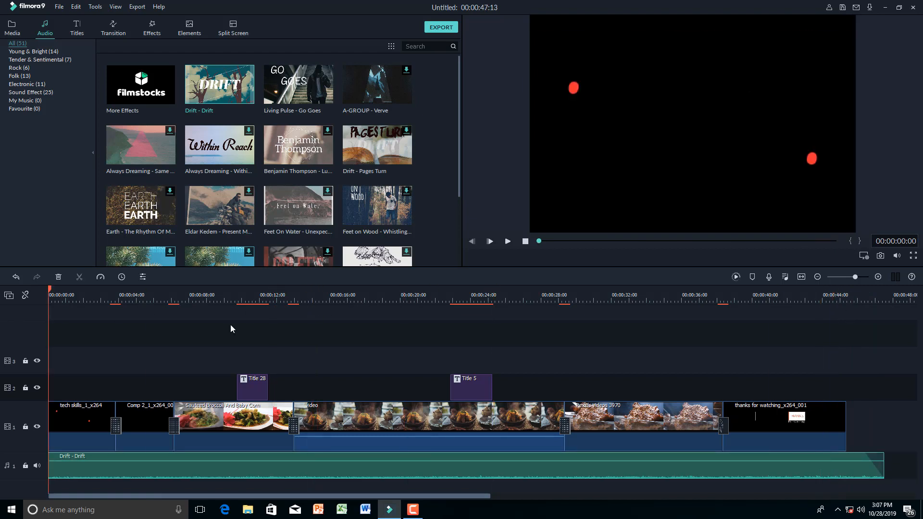
- Export the project locally as My Video6.mp4 in MP4 format, past the offline warning
left_click(442, 27)
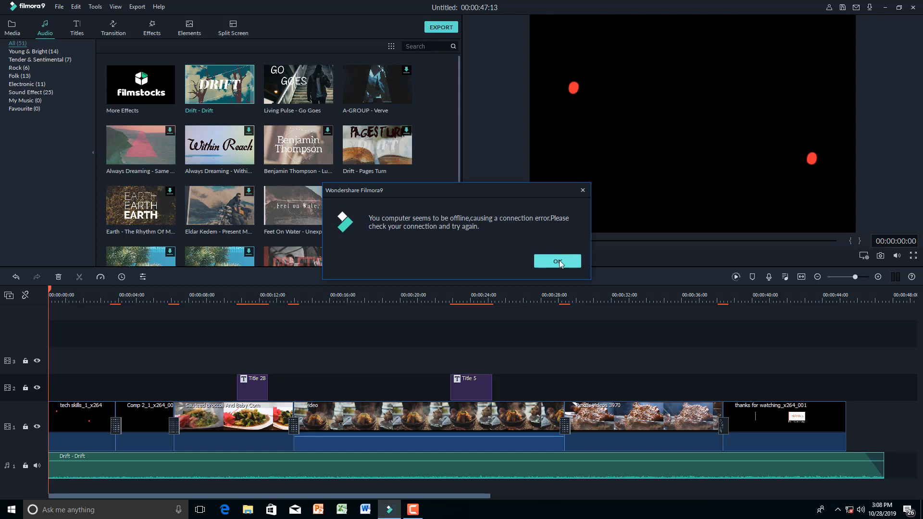
left_click(557, 262)
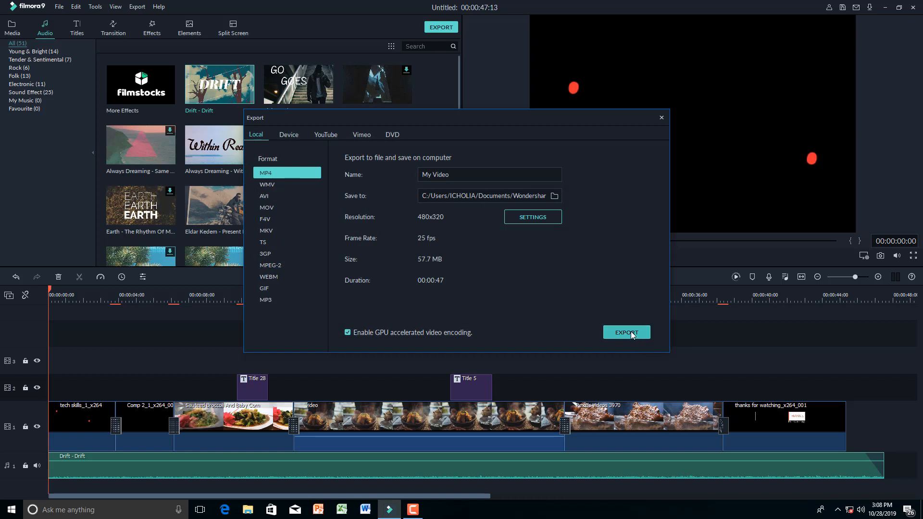
left_click(627, 332)
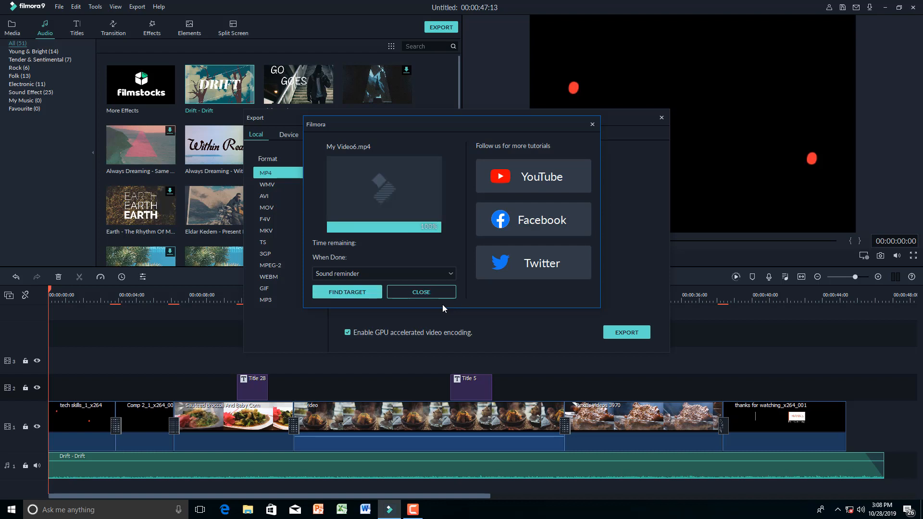
left_click(432, 291)
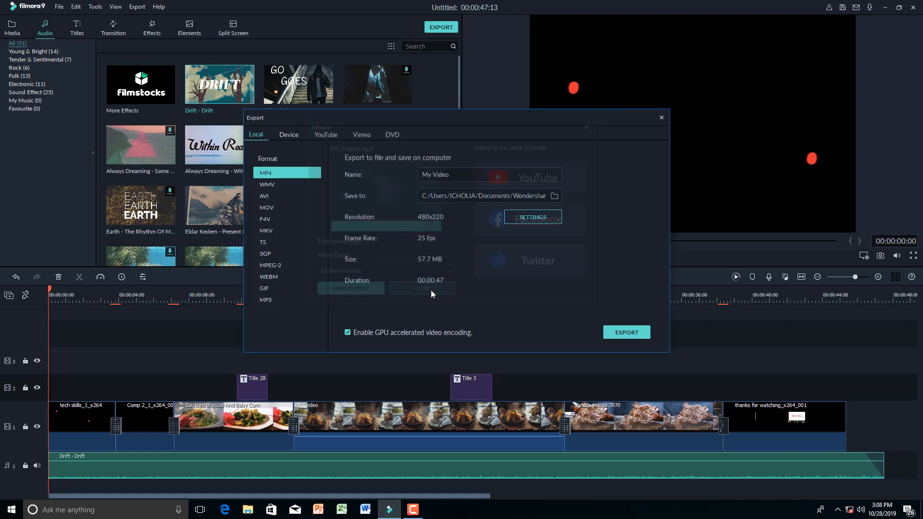
left_click(661, 119)
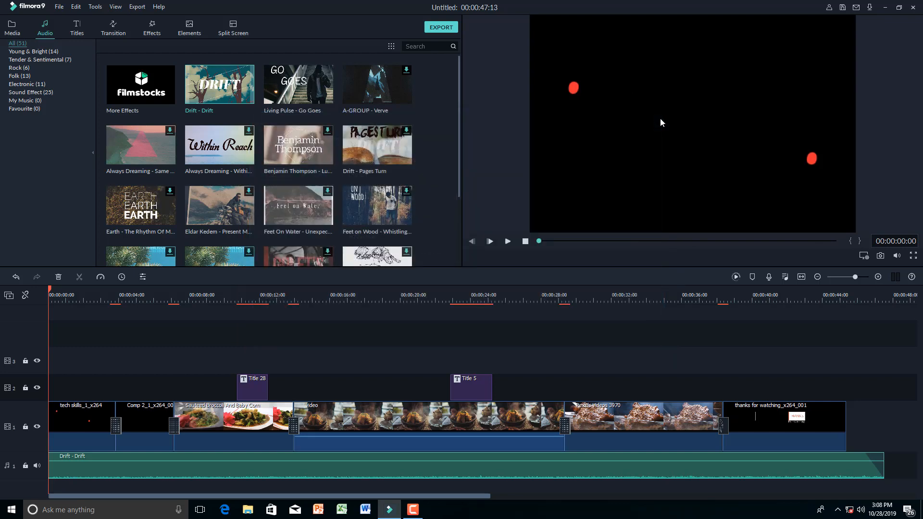
- Save the project as a new file named VIDEO TUTORIAL
left_click(59, 8)
left_click(89, 94)
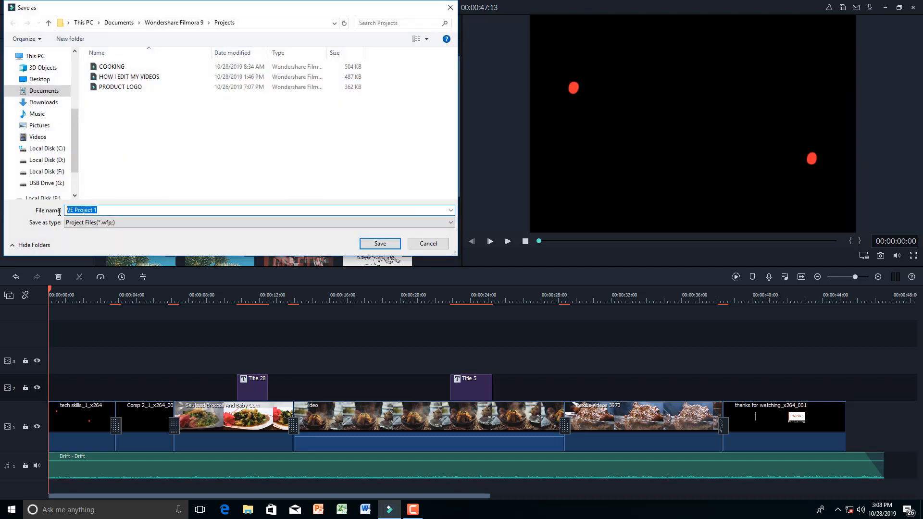
type("VIDEO TUTORIAL")
left_click(382, 243)
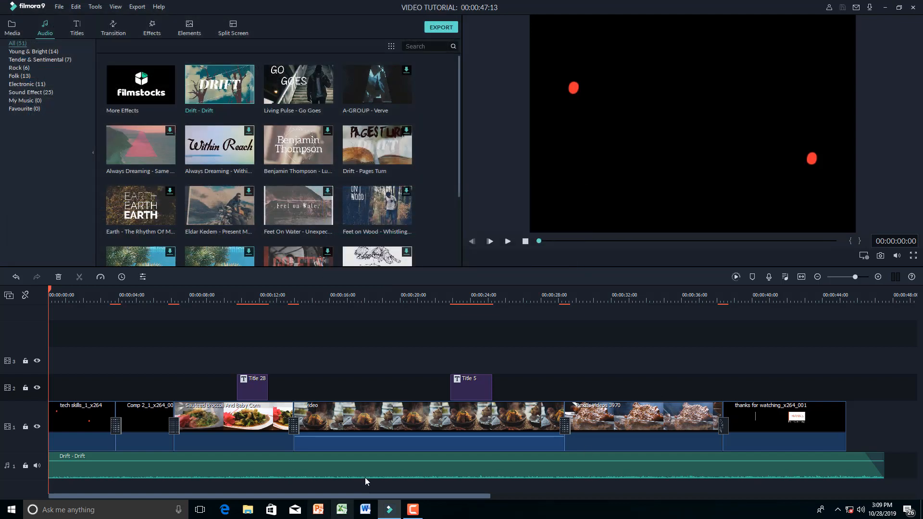
left_click(413, 509)
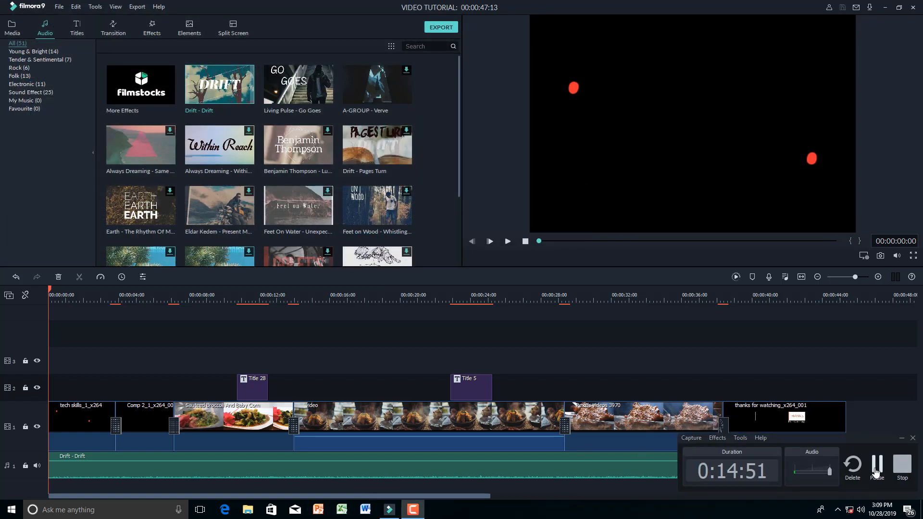